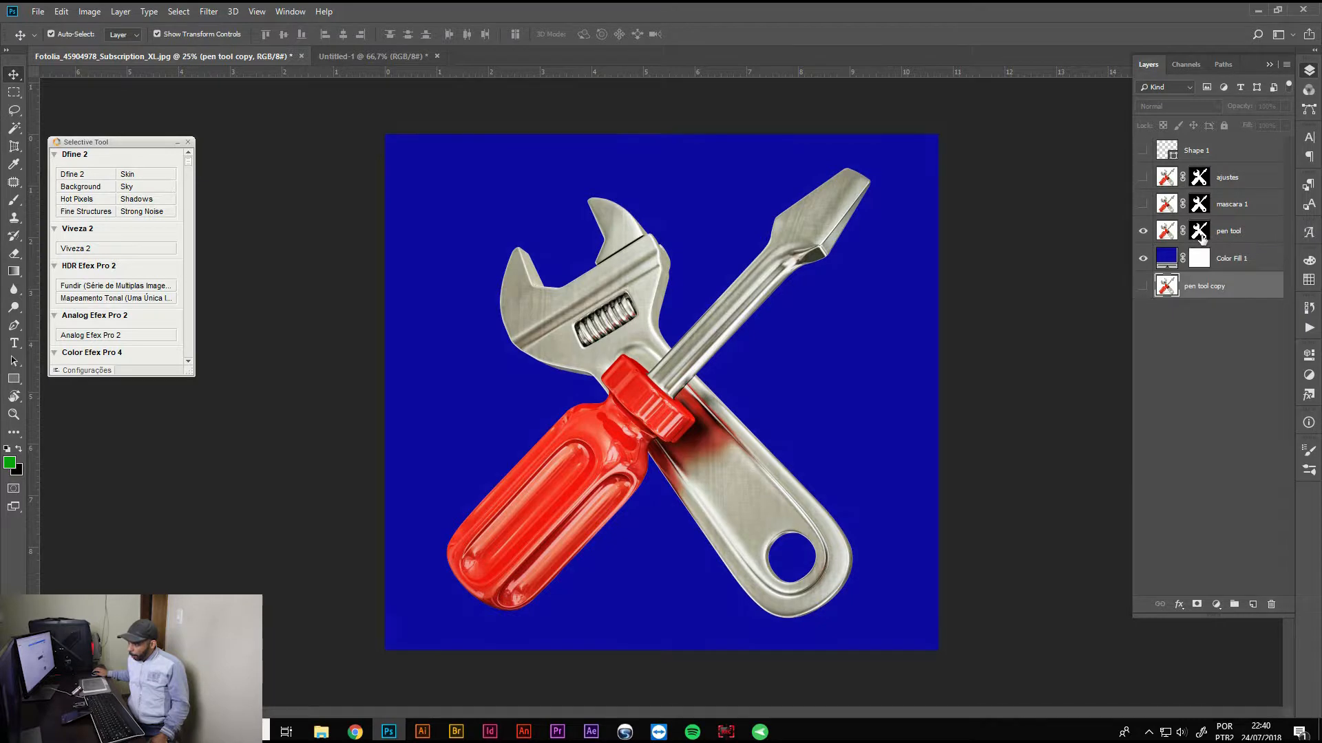
Examine the pen tool layer's cutout edges around the wrench jaw, the screwdriver collar and the red handle
{"action": "key", "text": "z"}
{"action": "left_click_drag", "start_coordinate": [593, 396], "coordinate": [831, 346]}
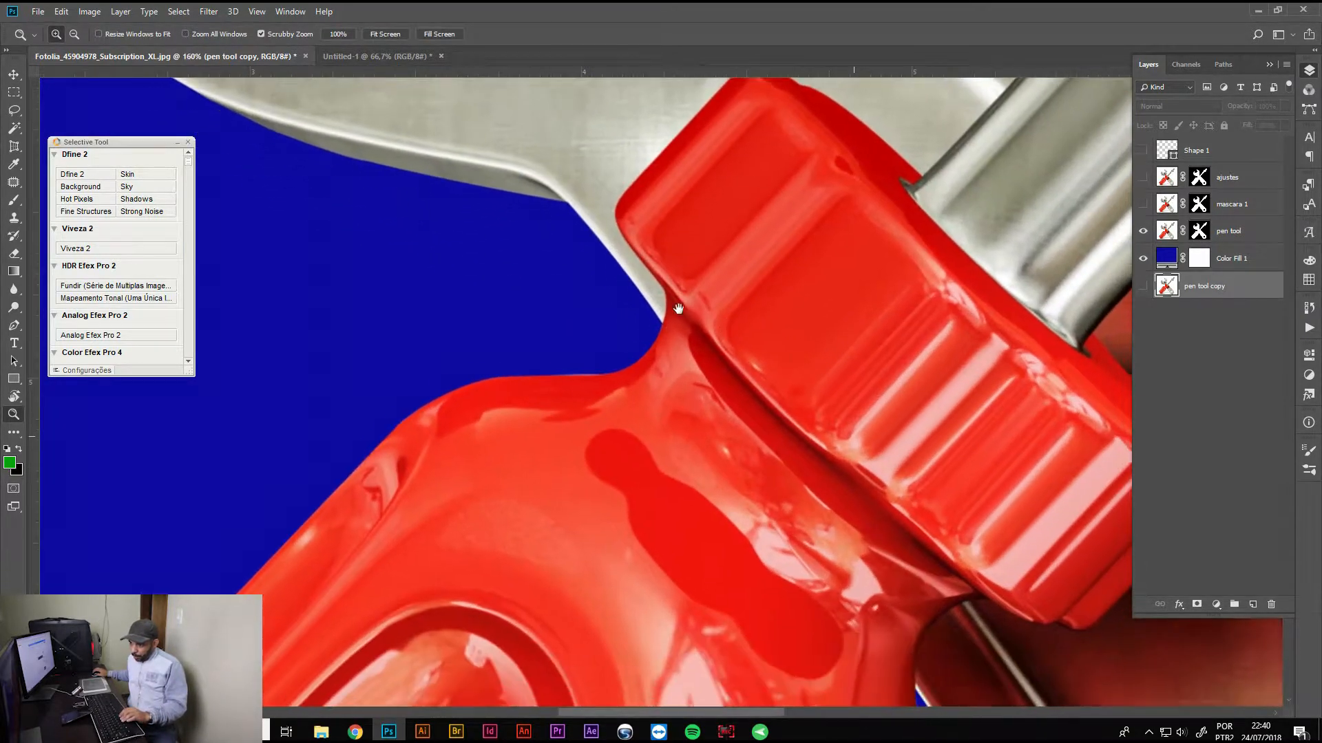
{"action": "left_click_drag", "start_coordinate": [677, 307], "coordinate": [771, 345]}
{"action": "left_click_drag", "start_coordinate": [779, 295], "coordinate": [689, 311]}
{"action": "left_click_drag", "start_coordinate": [760, 210], "coordinate": [870, 687]}
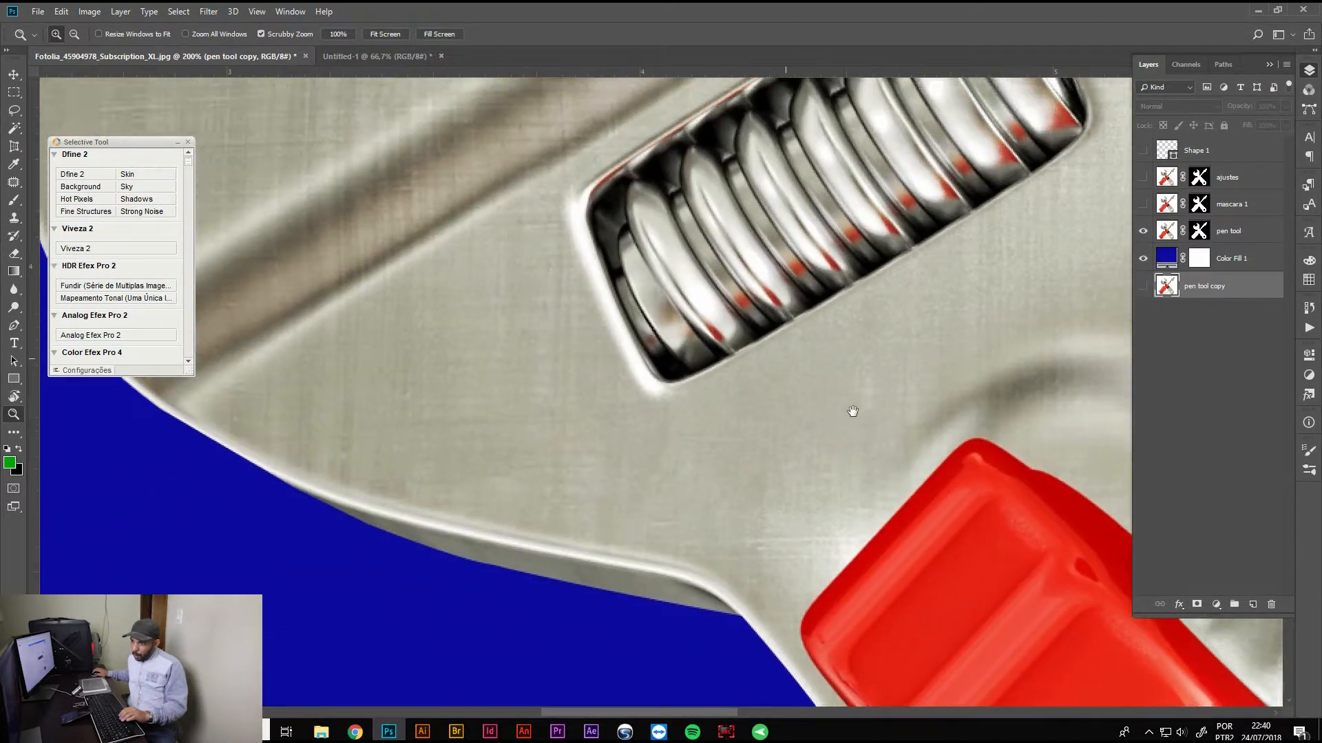
{"action": "left_click_drag", "start_coordinate": [853, 410], "coordinate": [1036, 534]}
{"action": "left_click_drag", "start_coordinate": [746, 393], "coordinate": [903, 698]}
{"action": "left_click_drag", "start_coordinate": [685, 517], "coordinate": [676, 685]}
{"action": "left_click_drag", "start_coordinate": [831, 515], "coordinate": [650, 460]}
{"action": "left_click_drag", "start_coordinate": [834, 513], "coordinate": [671, 491]}
{"action": "left_click_drag", "start_coordinate": [910, 507], "coordinate": [692, 425]}
{"action": "left_click_drag", "start_coordinate": [1025, 547], "coordinate": [859, 450]}
{"action": "left_click_drag", "start_coordinate": [910, 575], "coordinate": [849, 377]}
{"action": "left_click_drag", "start_coordinate": [882, 509], "coordinate": [835, 266]}
{"action": "left_click_drag", "start_coordinate": [885, 550], "coordinate": [869, 273]}
{"action": "left_click_drag", "start_coordinate": [897, 489], "coordinate": [787, 398]}
{"action": "left_click_drag", "start_coordinate": [897, 524], "coordinate": [820, 348]}
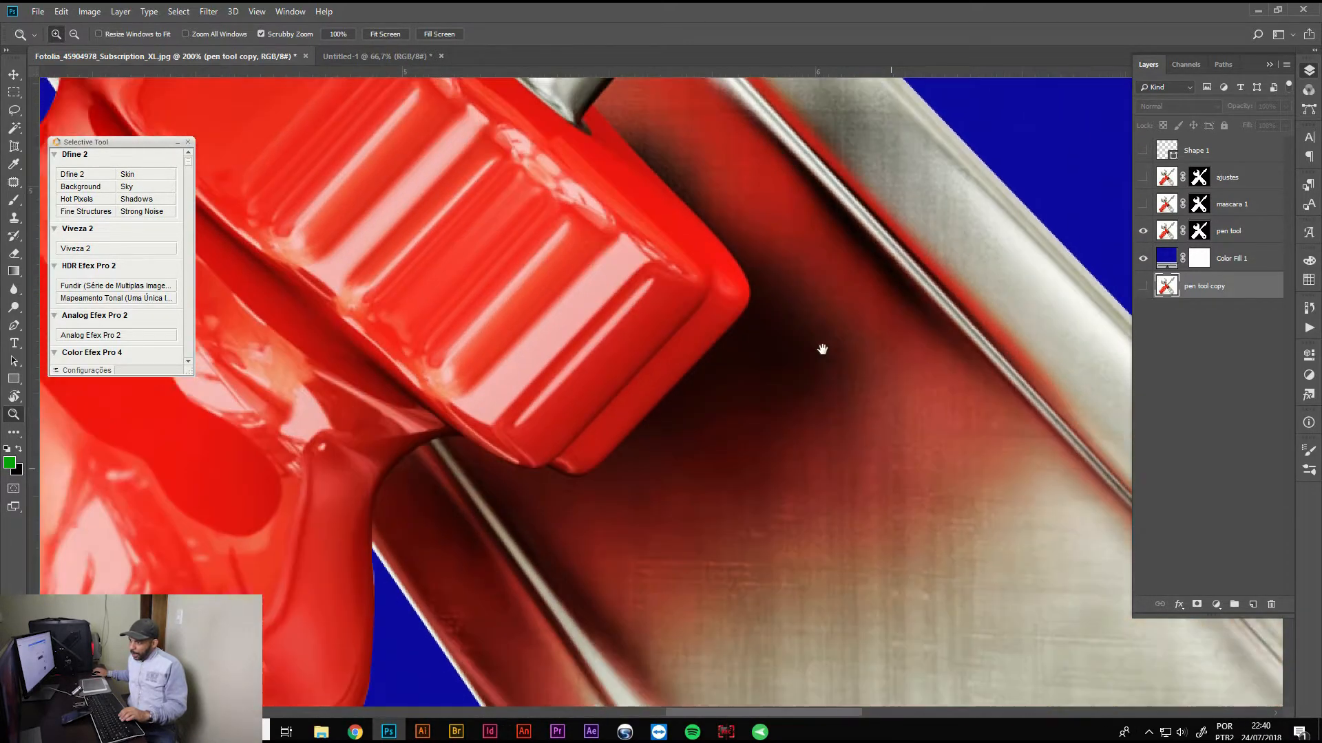
{"action": "left_click_drag", "start_coordinate": [929, 572], "coordinate": [872, 383]}
{"action": "left_click_drag", "start_coordinate": [696, 457], "coordinate": [761, 383]}
{"action": "left_click_drag", "start_coordinate": [651, 392], "coordinate": [776, 315]}
{"action": "left_click_drag", "start_coordinate": [732, 355], "coordinate": [784, 323]}
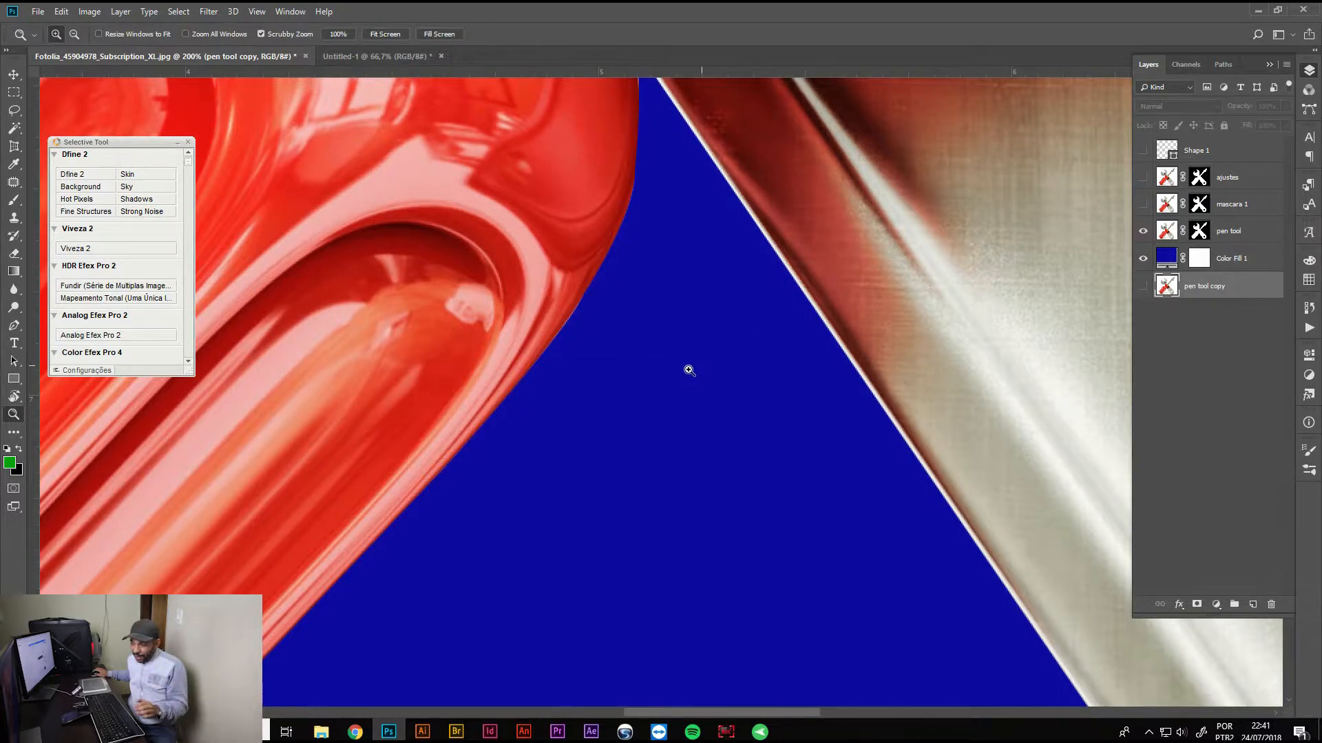
{"action": "left_click_drag", "start_coordinate": [613, 384], "coordinate": [655, 372]}
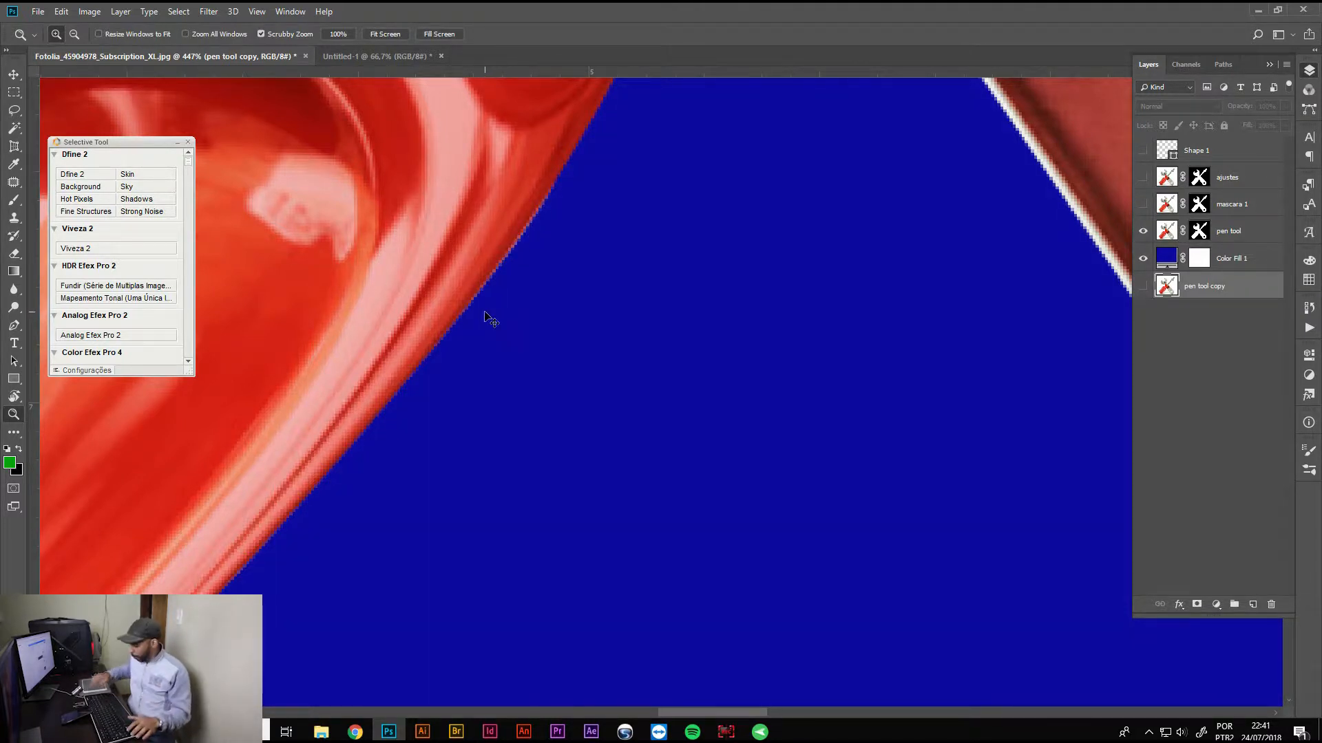
{"action": "key", "text": "ctrl+minus"}
{"action": "key", "text": "ctrl+minus"}
{"action": "left_click_drag", "start_coordinate": [509, 404], "coordinate": [717, 266]}
{"action": "left_click_drag", "start_coordinate": [648, 420], "coordinate": [750, 330]}
{"action": "scroll", "coordinate": [578, 389], "scroll_direction": "up", "scroll_amount": 3}
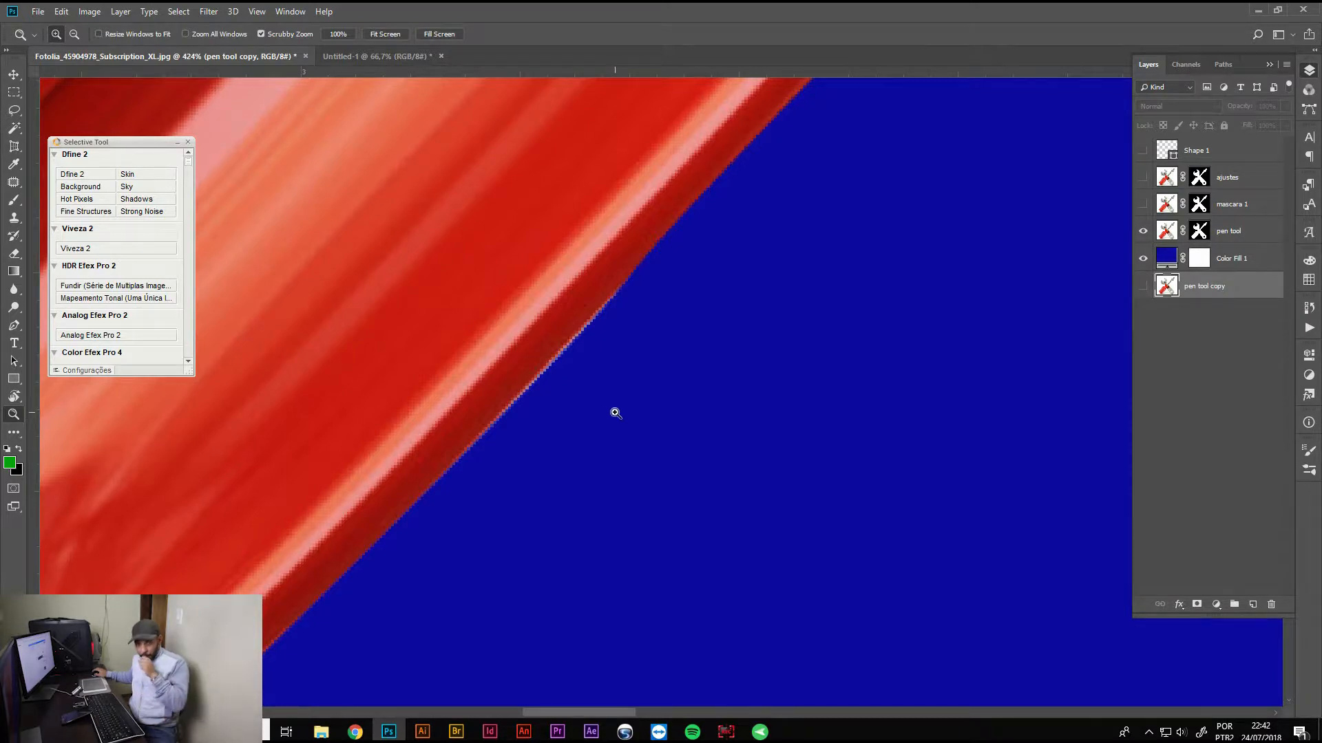
Compare the handle's edge in the pen tool and ajustes layers by alternating their visibility, leaving only ajustes shown above the blue fill
{"action": "left_click", "coordinate": [1143, 231]}
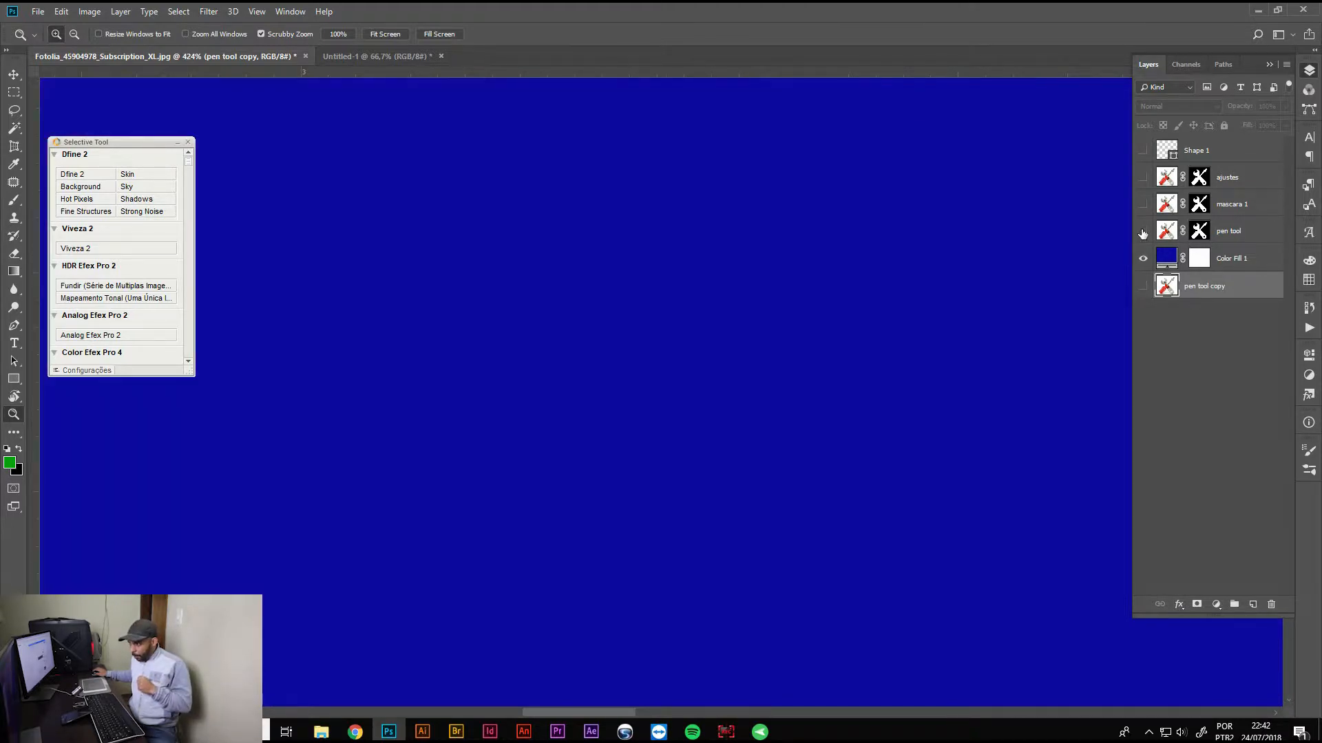
{"action": "left_click", "coordinate": [1143, 179]}
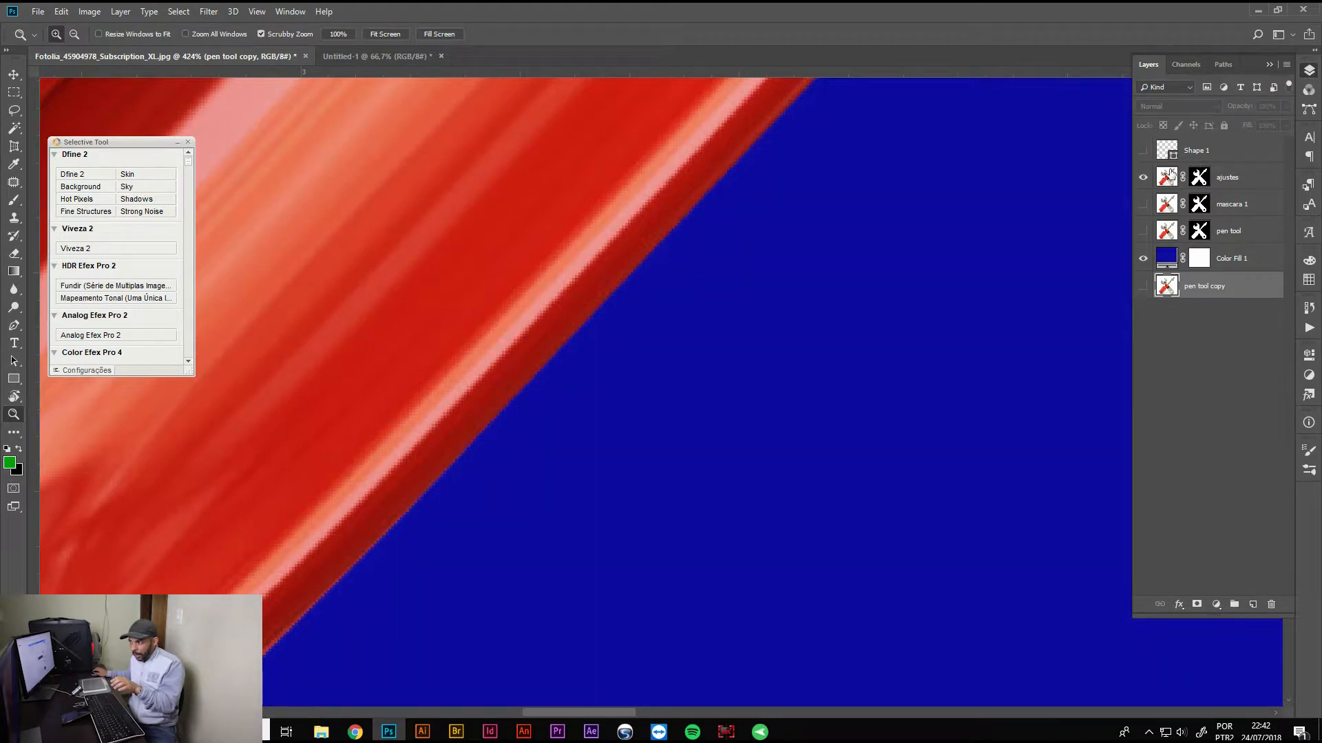
{"action": "left_click", "coordinate": [1144, 178]}
{"action": "left_click", "coordinate": [1142, 230]}
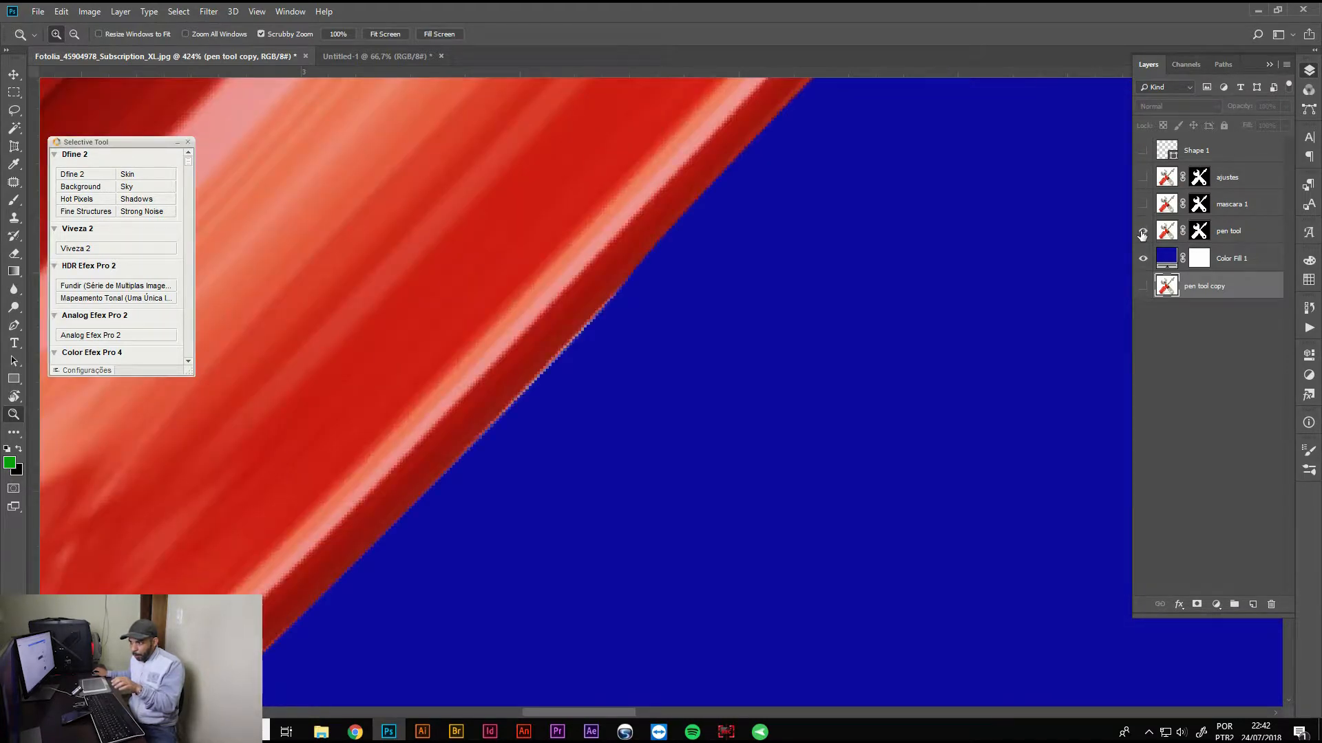
{"action": "left_click", "coordinate": [1144, 178]}
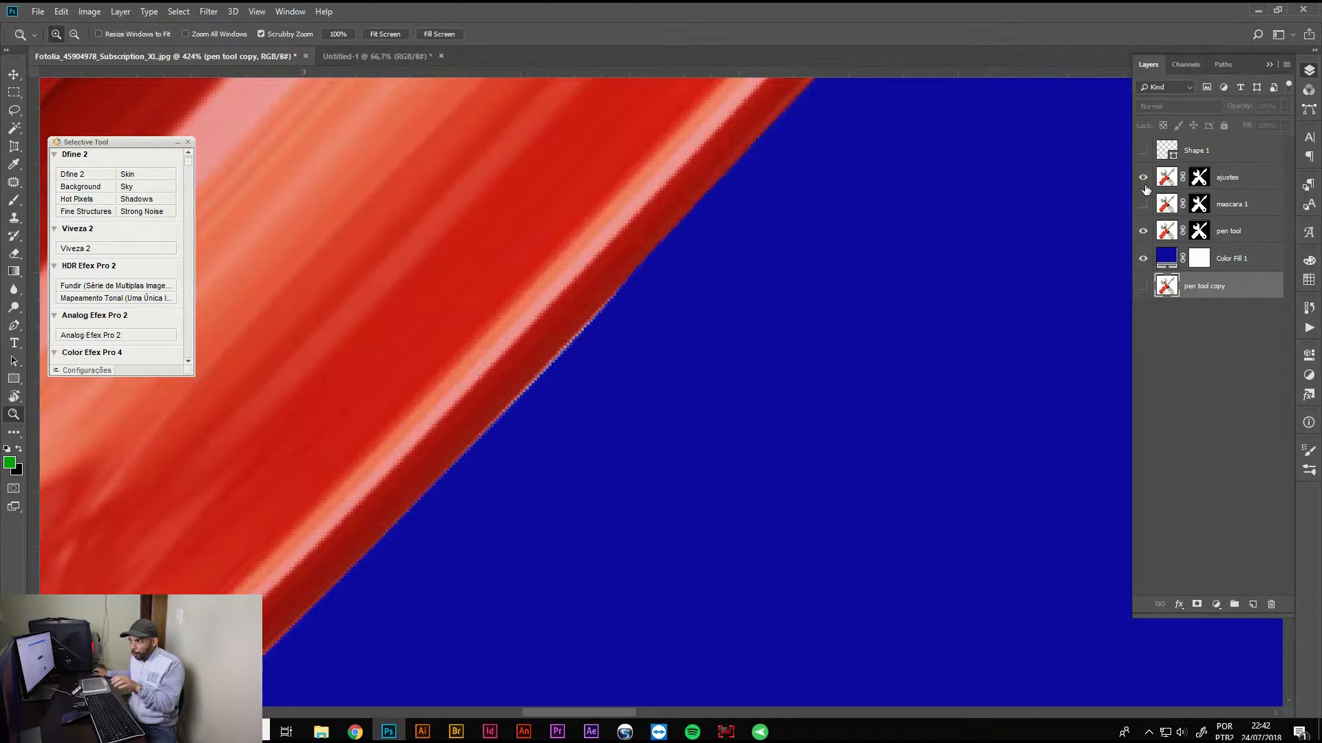
{"action": "left_click", "coordinate": [1143, 232]}
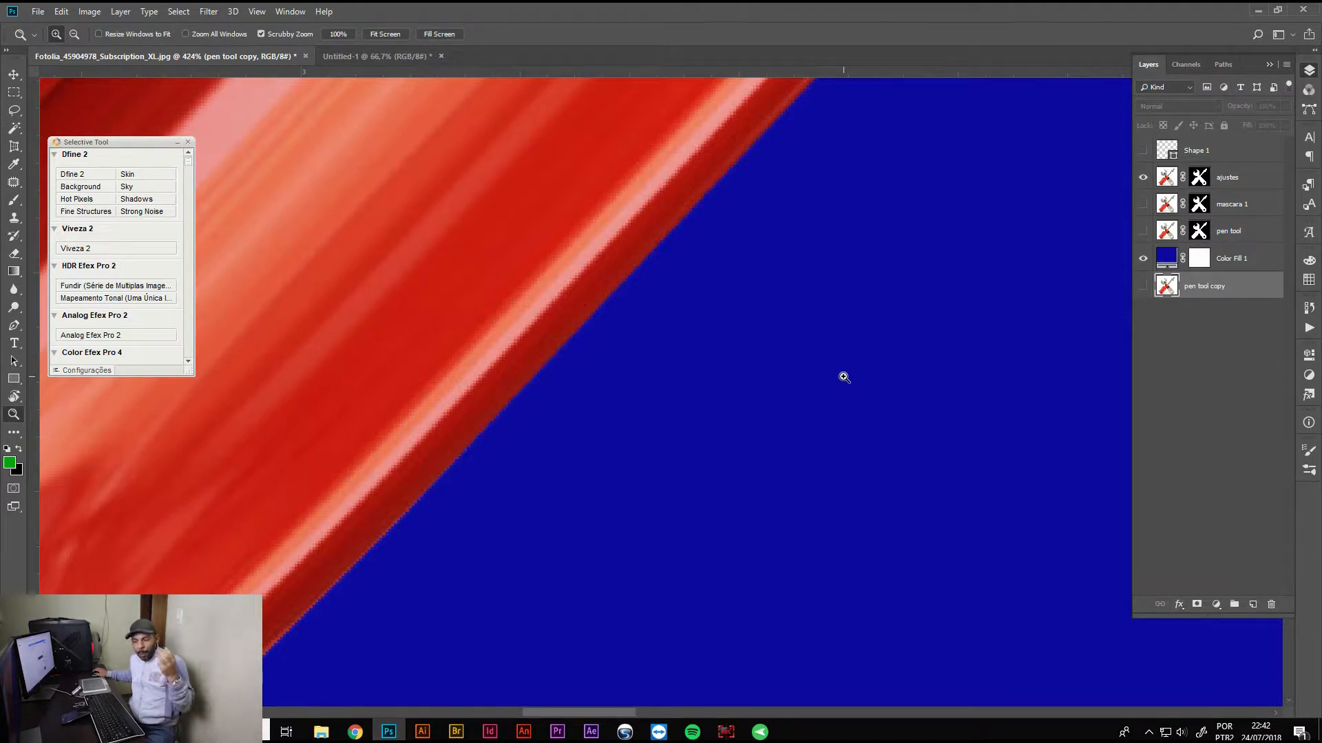
Inspect the ajustes layer's cutout edge along the red handle up to where it meets the wrench
{"action": "left_click_drag", "start_coordinate": [852, 245], "coordinate": [740, 454]}
{"action": "mouse_move", "coordinate": [860, 276]}
{"action": "left_mouse_down"}
{"action": "mouse_move", "coordinate": [720, 454]}
{"action": "mouse_move", "coordinate": [755, 455]}
{"action": "left_mouse_up"}
{"action": "left_click_drag", "start_coordinate": [895, 261], "coordinate": [757, 454]}
{"action": "mouse_move", "coordinate": [908, 255]}
{"action": "left_mouse_down"}
{"action": "mouse_move", "coordinate": [858, 378]}
{"action": "mouse_move", "coordinate": [758, 495]}
{"action": "left_mouse_up"}
{"action": "left_click_drag", "start_coordinate": [957, 234], "coordinate": [758, 482]}
{"action": "mouse_move", "coordinate": [936, 272]}
{"action": "left_mouse_down"}
{"action": "mouse_move", "coordinate": [812, 407]}
{"action": "mouse_move", "coordinate": [798, 448]}
{"action": "left_mouse_up"}
{"action": "left_click_drag", "start_coordinate": [813, 375], "coordinate": [805, 417]}
{"action": "left_click_drag", "start_coordinate": [782, 357], "coordinate": [734, 412]}
{"action": "left_click_drag", "start_coordinate": [852, 400], "coordinate": [778, 395]}
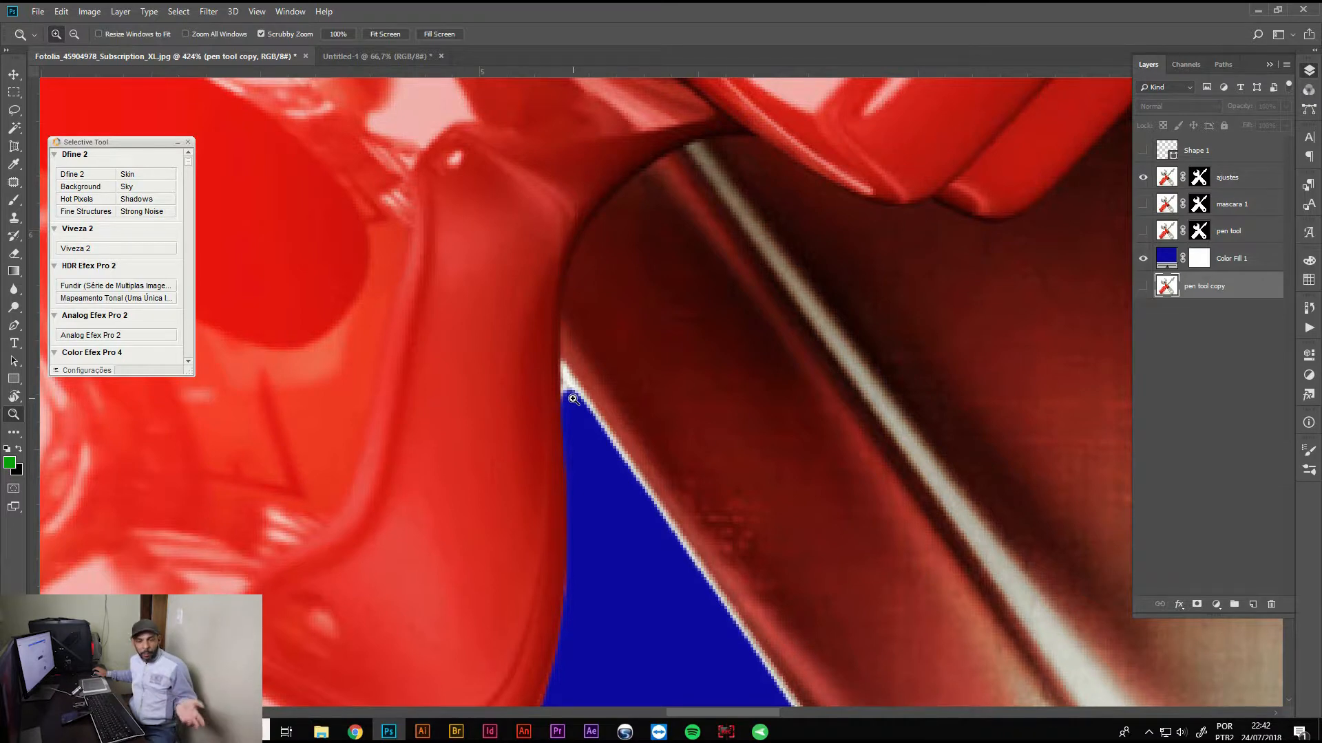
{"action": "key", "text": "ctrl+minus"}
{"action": "key", "text": "ctrl+minus"}
{"action": "key", "text": "ctrl+minus"}
{"action": "key", "text": "ctrl+minus"}
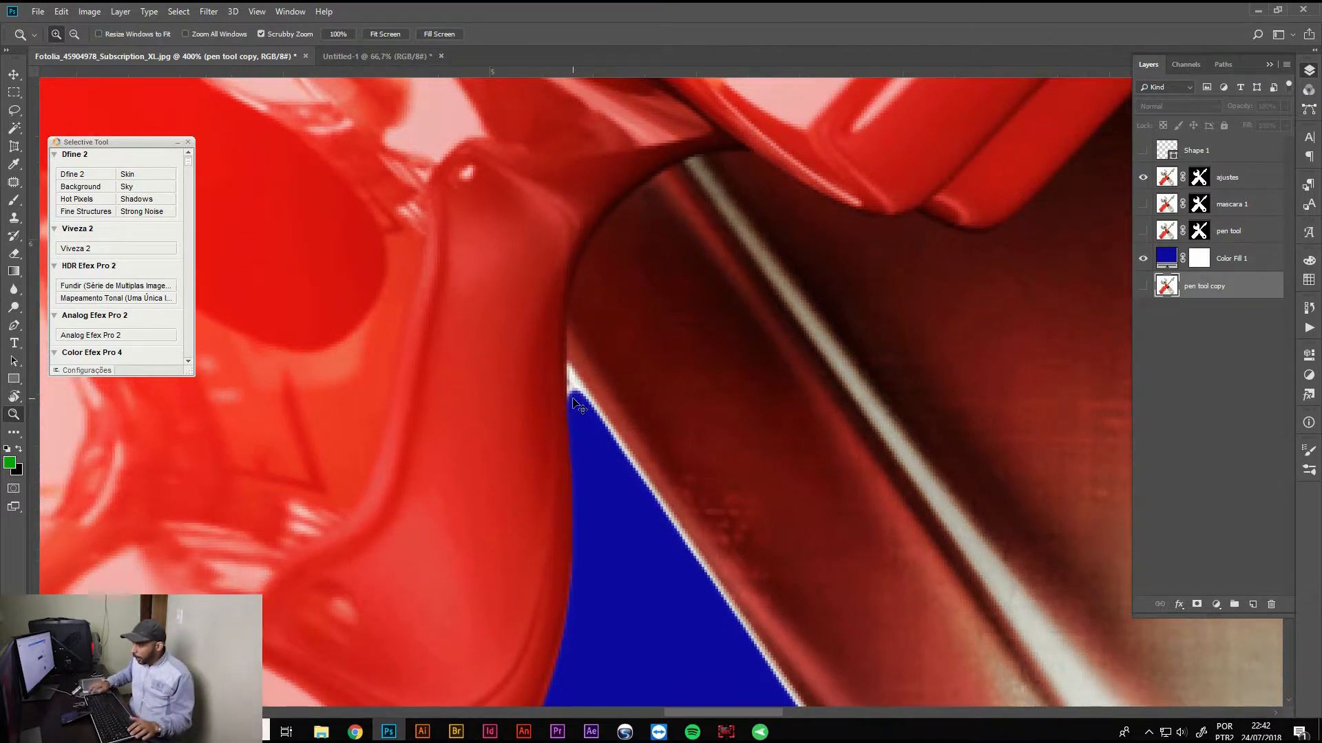
{"action": "key", "text": "ctrl+minus"}
{"action": "key", "text": "ctrl+minus"}
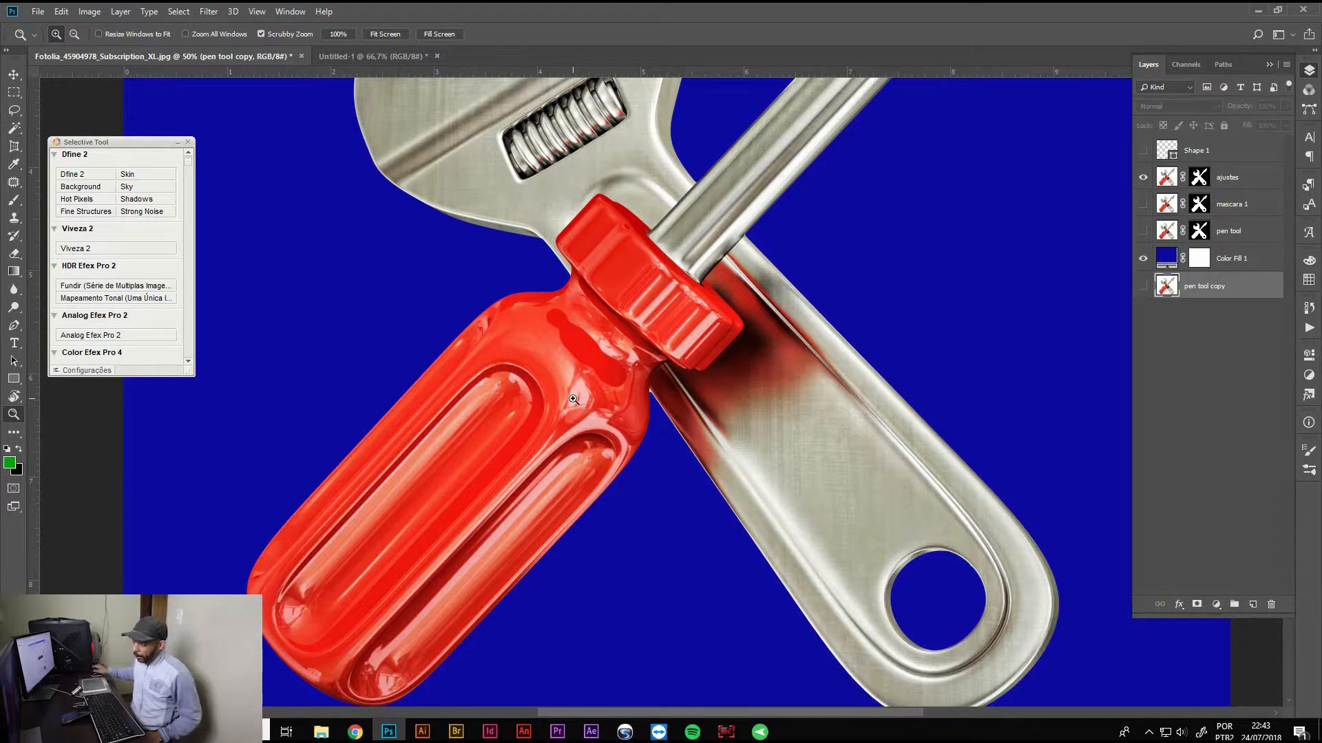
Move the pen tool copy layer above Color Fill 1 and delete the ajustes, mascara 1 and pen tool layers
{"action": "left_click", "coordinate": [1144, 176]}
{"action": "left_click_drag", "start_coordinate": [1190, 293], "coordinate": [1196, 240]}
{"action": "left_click", "coordinate": [1223, 230]}
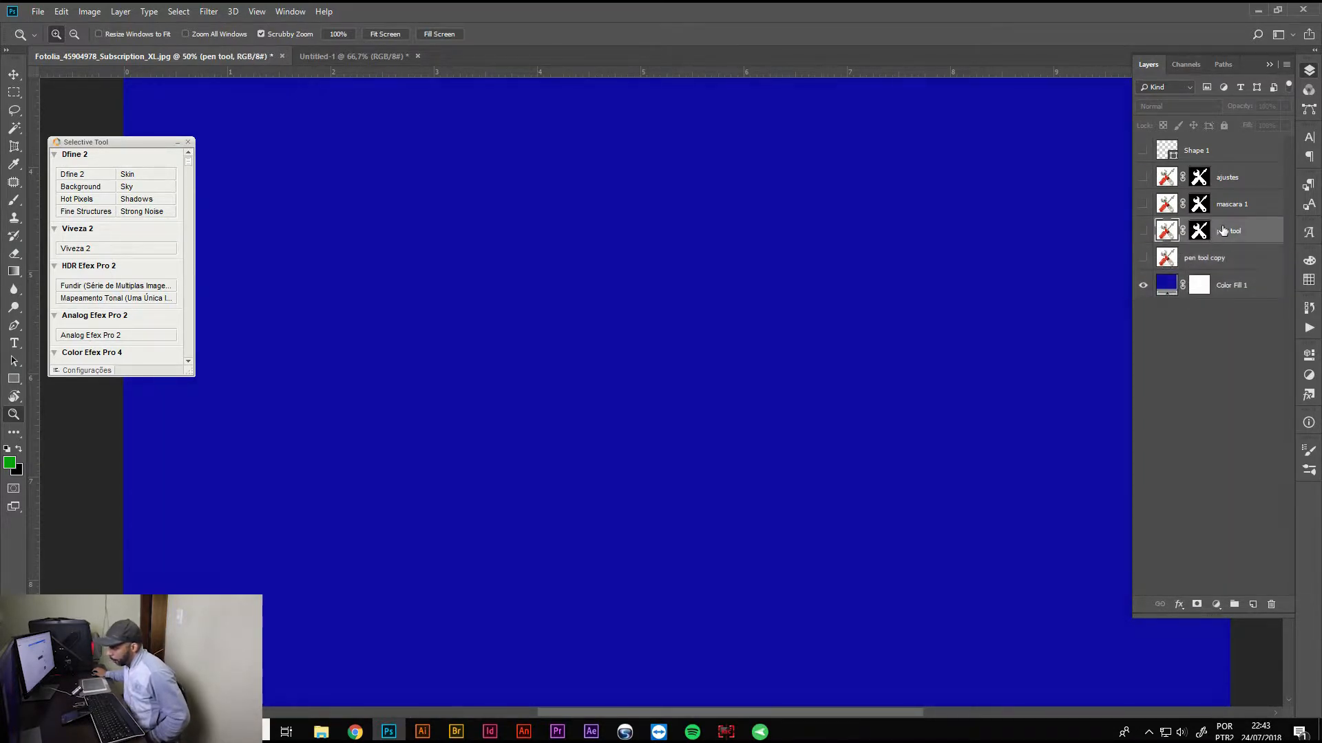
{"action": "left_click", "coordinate": [1236, 173], "text": "shift"}
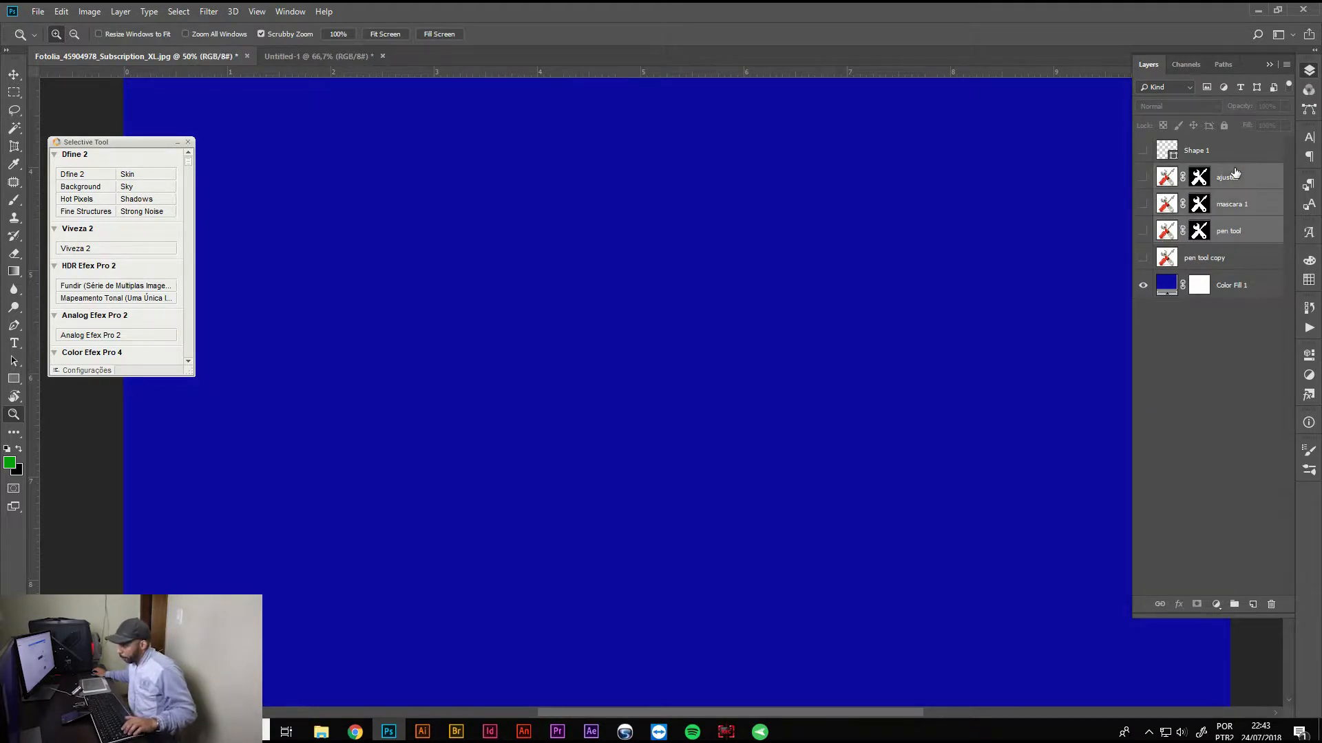
{"action": "key", "text": "Delete"}
Show the pen tool copy layer and hide the Color Fill 1 layer
{"action": "left_click", "coordinate": [1142, 177]}
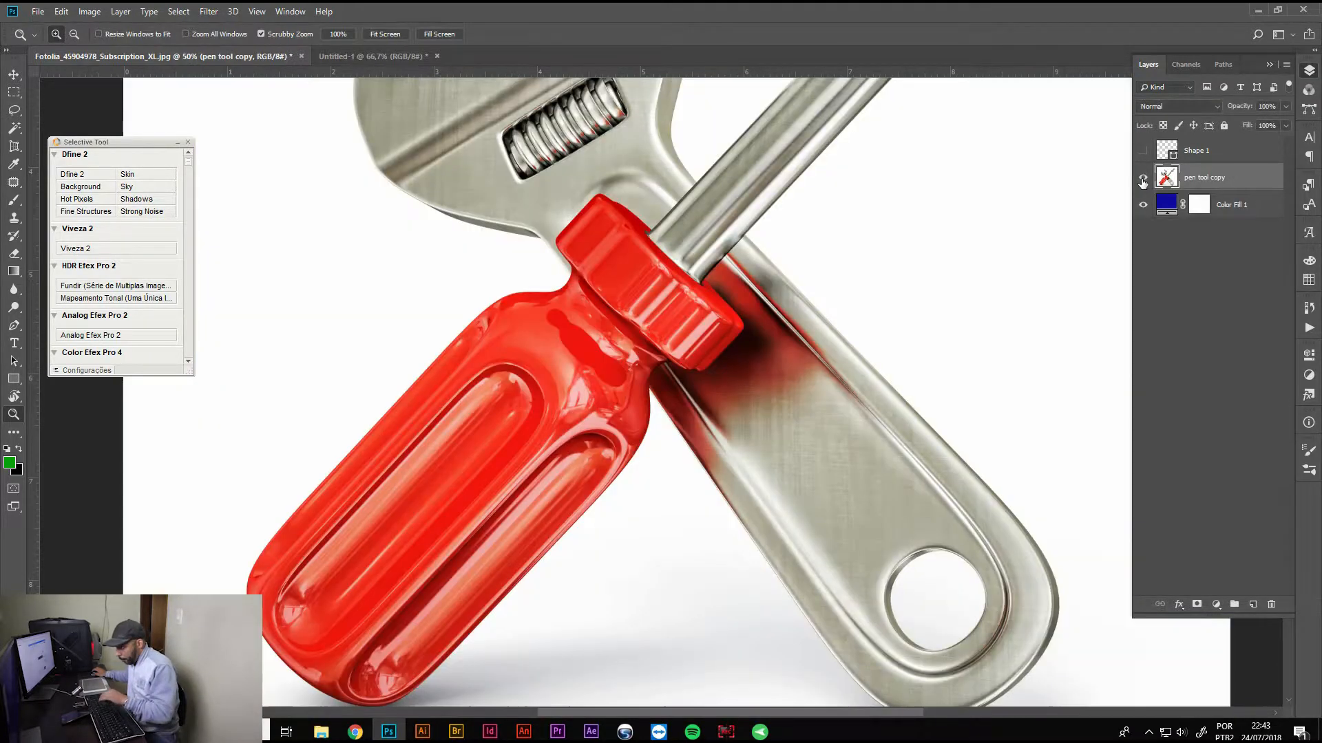
{"action": "left_click", "coordinate": [1144, 204]}
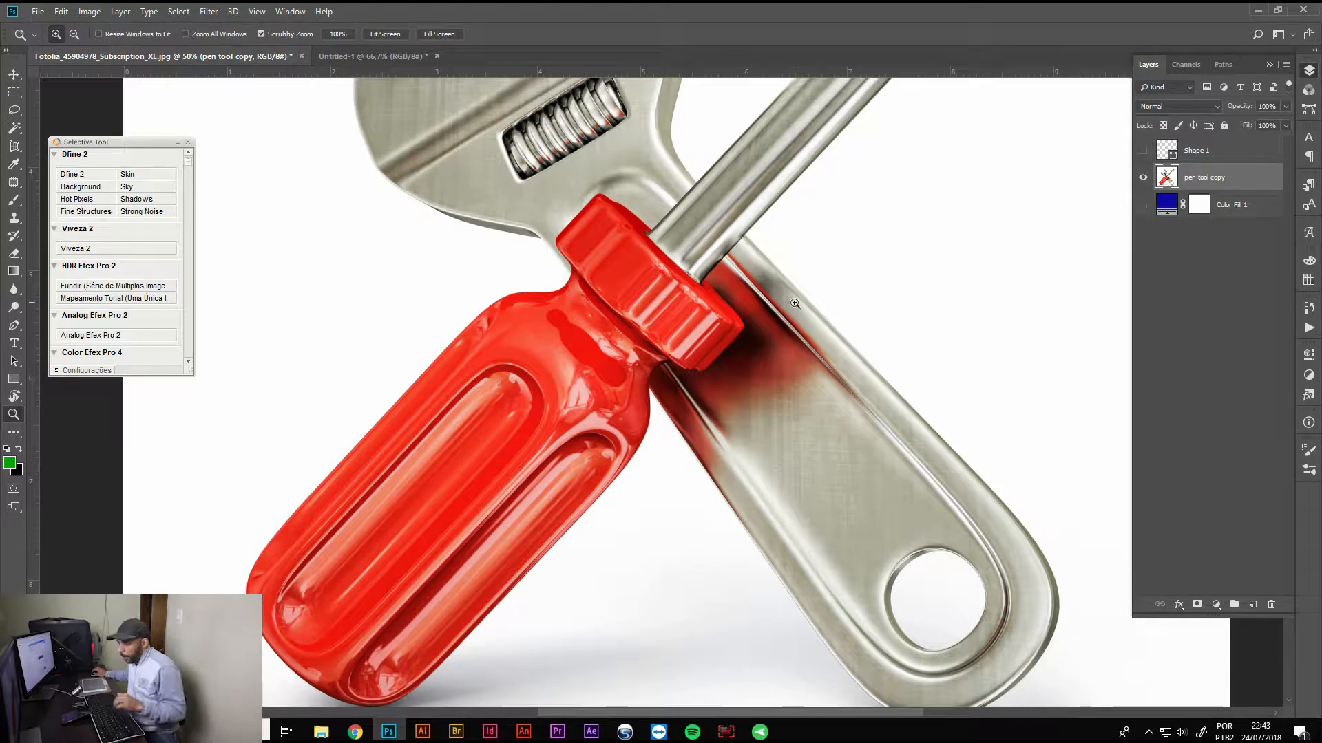
{"action": "key", "text": "ctrl+minus"}
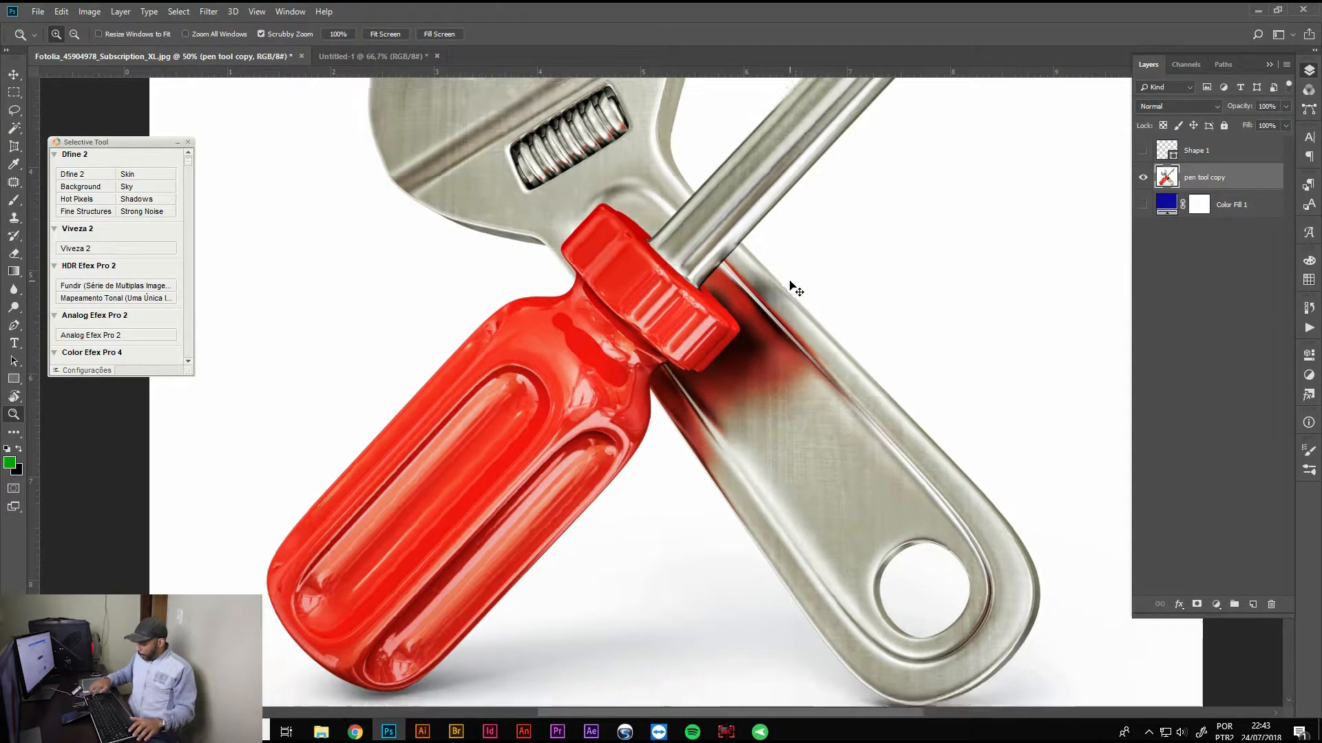
{"action": "key", "text": "ctrl+minus"}
{"action": "key", "text": "ctrl+plus"}
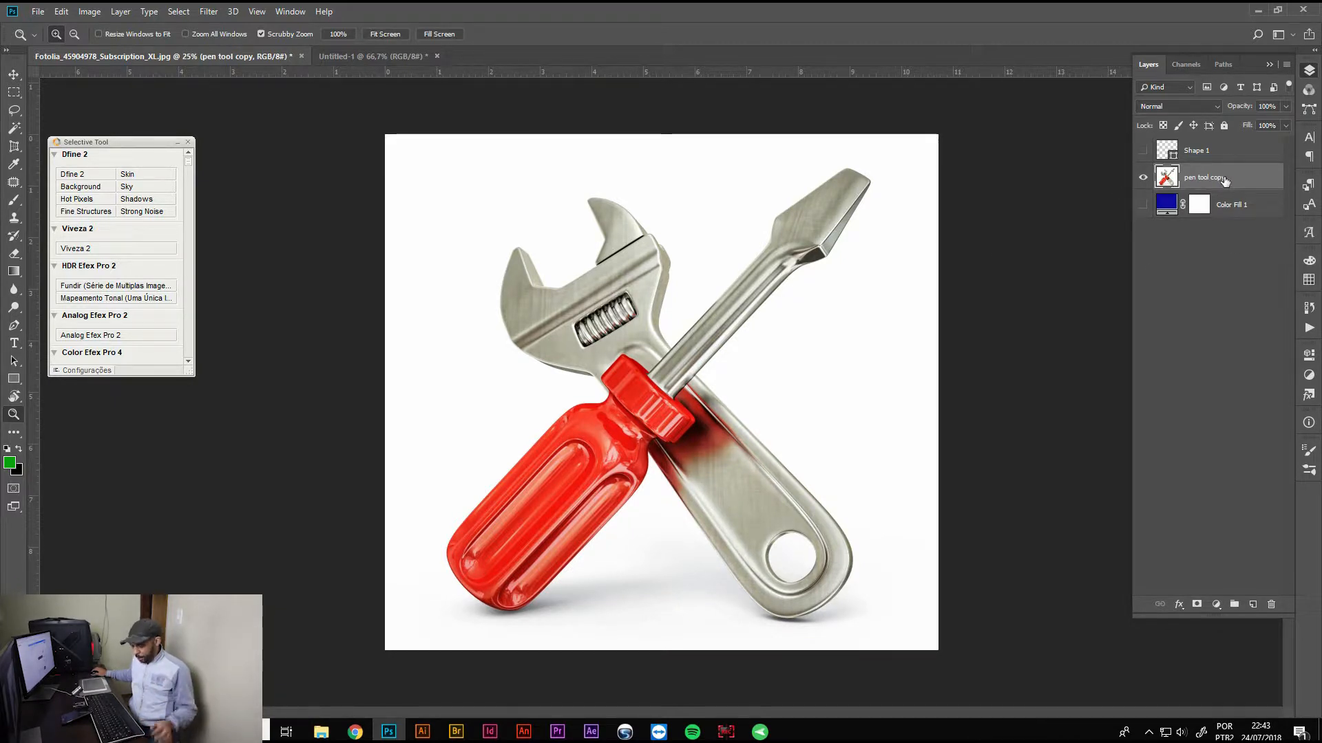
Delete the Shape 1 layer
{"action": "left_click", "coordinate": [1218, 159]}
{"action": "key", "text": "Delete"}
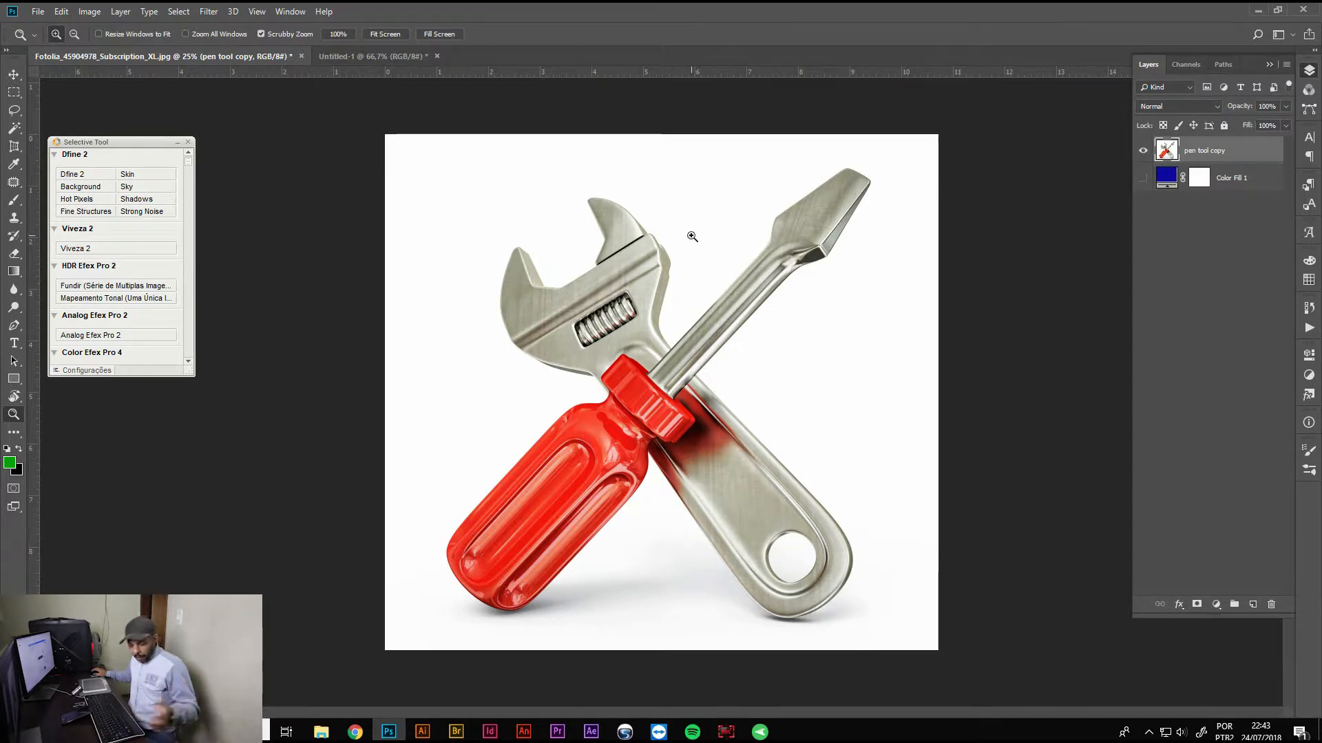
Activate the Magic Wand tool
{"action": "key", "text": "w"}
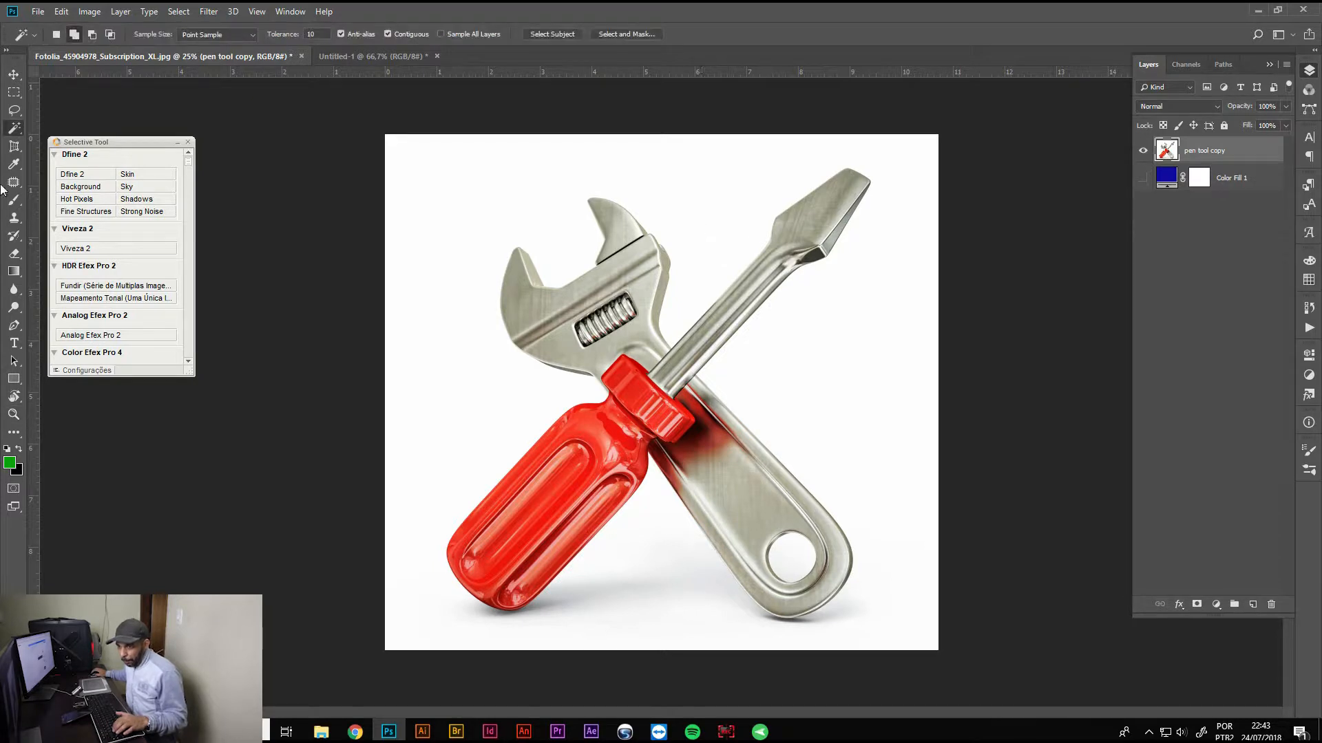
{"action": "right_click", "coordinate": [14, 128]}
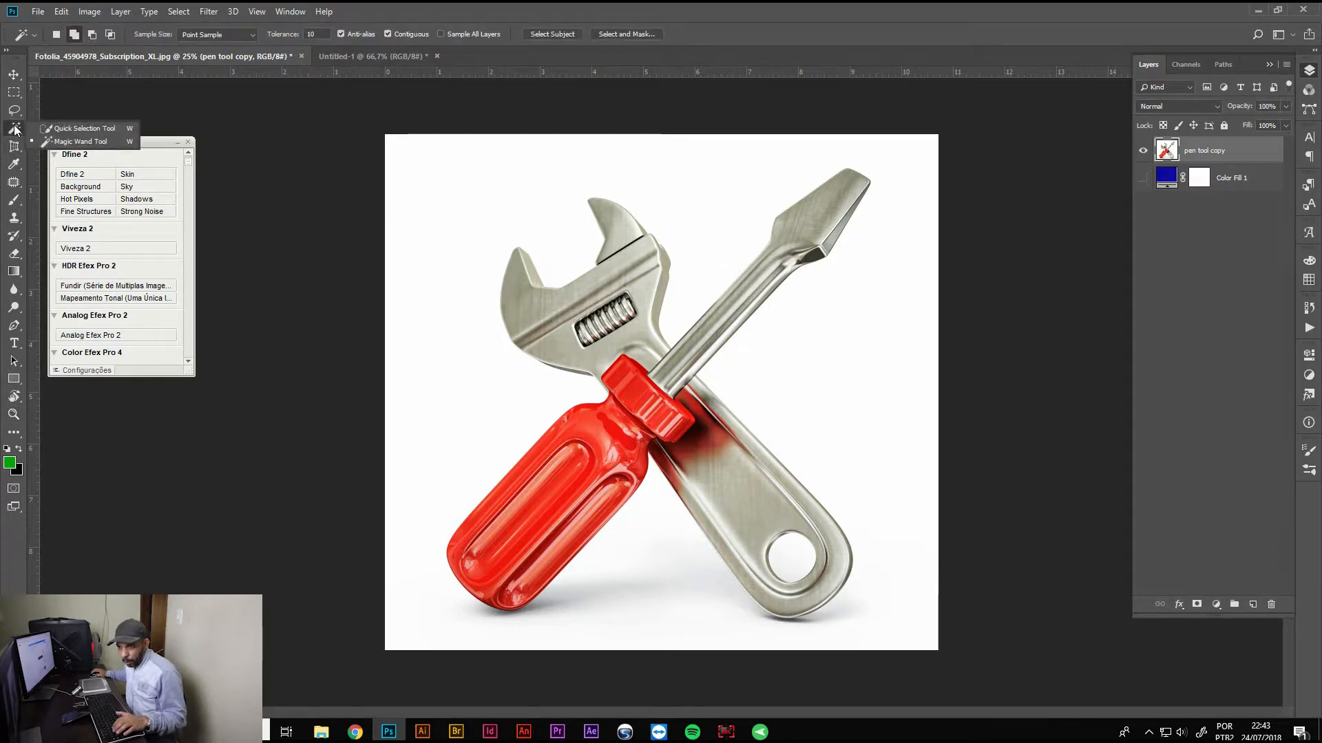
{"action": "left_click", "coordinate": [69, 140]}
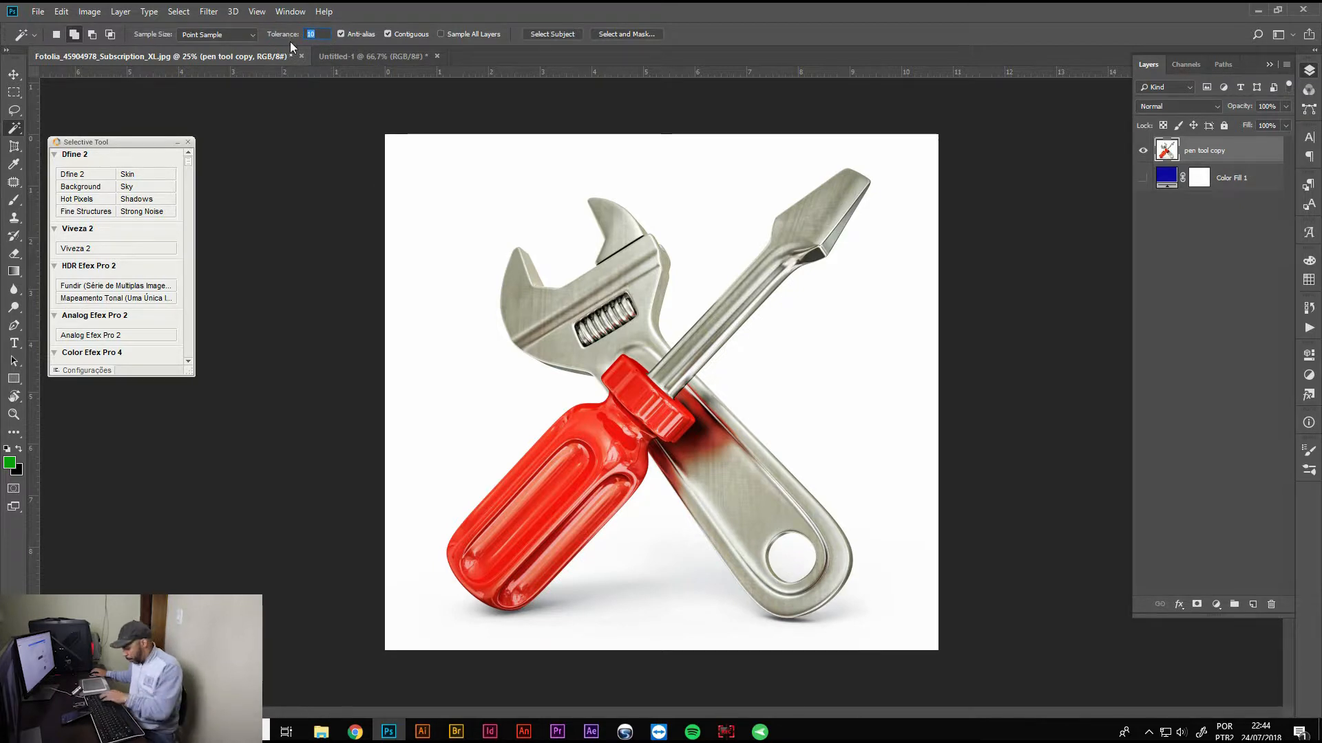
Try selecting the white background with the Magic Wand at a tolerance of 100
{"action": "type", "text": "0"}
{"action": "key", "text": "Return"}
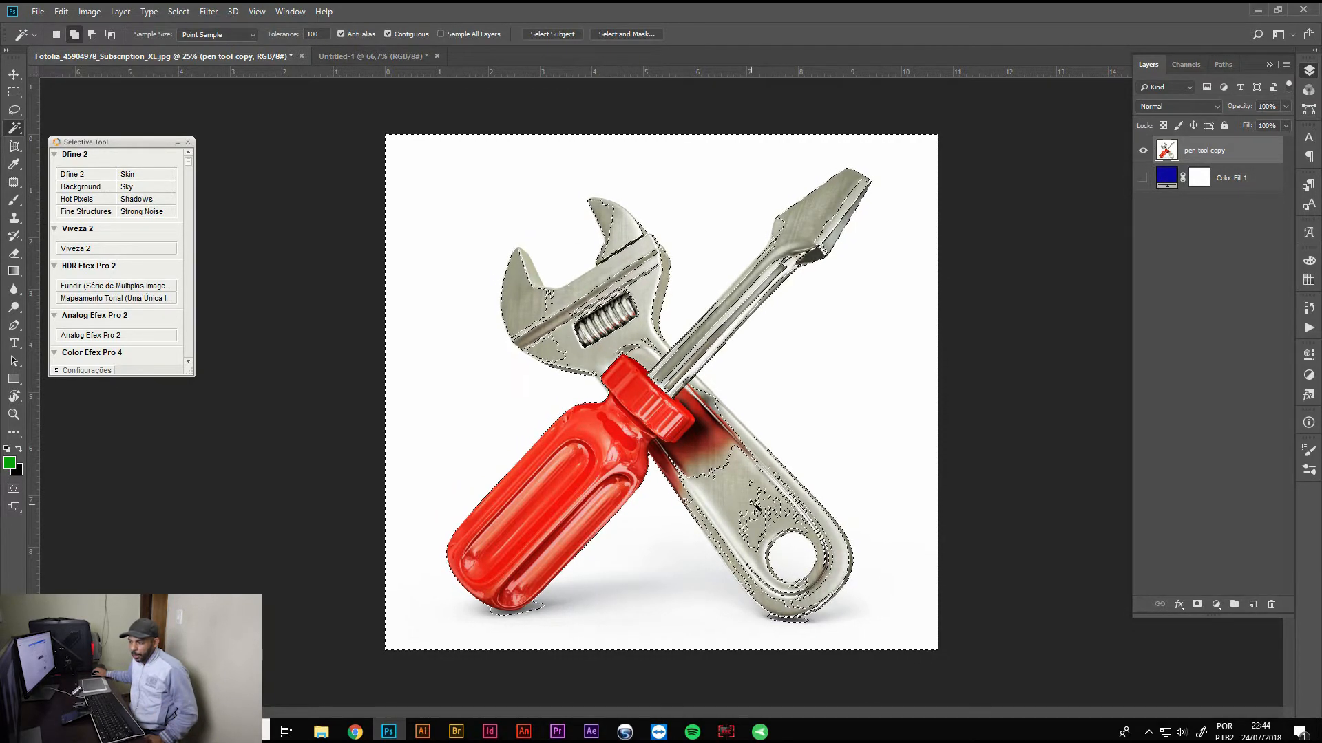
{"action": "key", "text": "ctrl+d"}
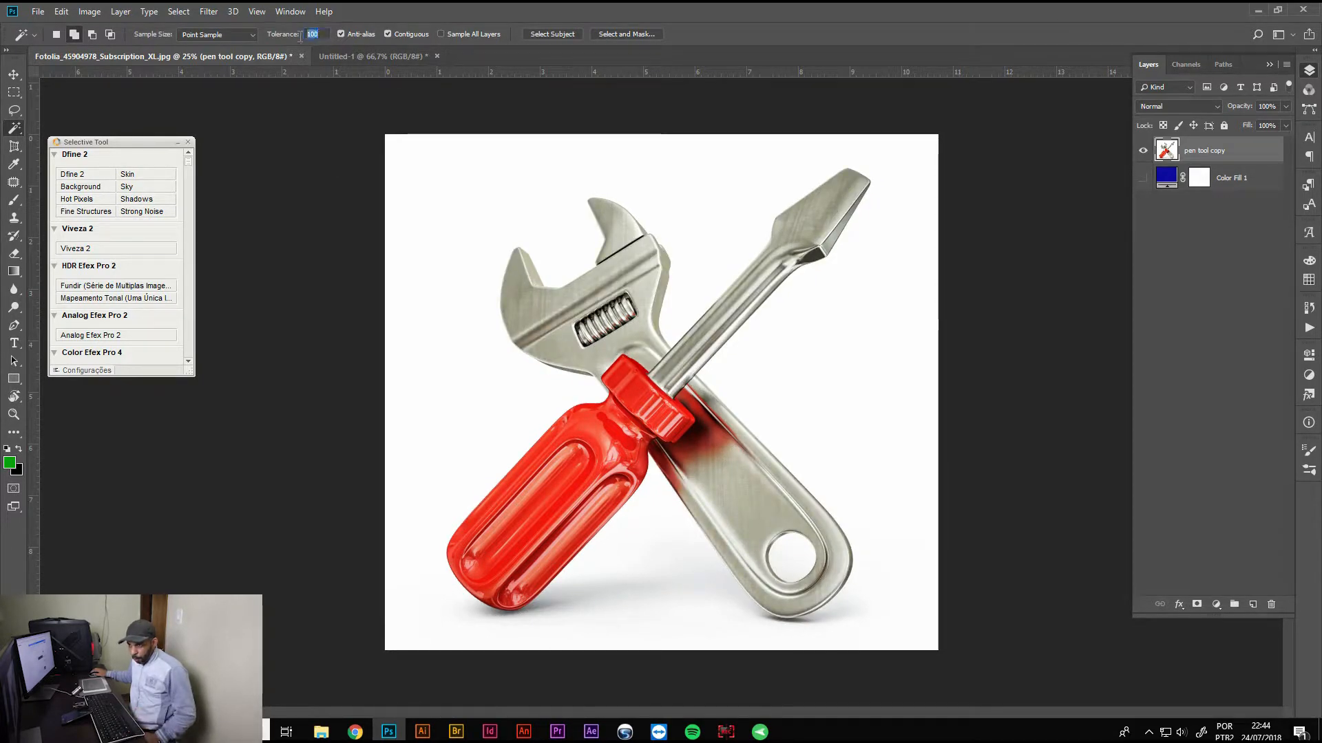
Select the white background and the hole in the wrench handle with the Magic Wand at a tolerance of 10
{"action": "type", "text": "10"}
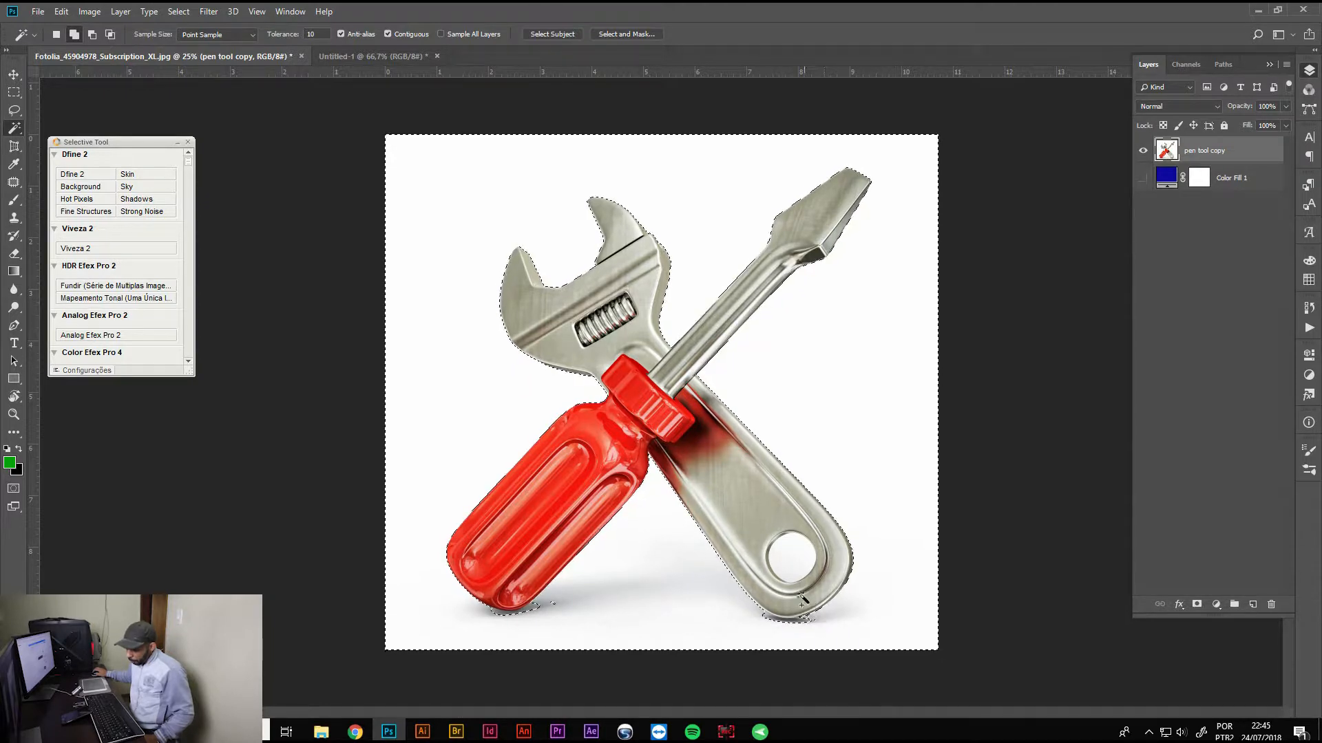
{"action": "left_click", "coordinate": [788, 568]}
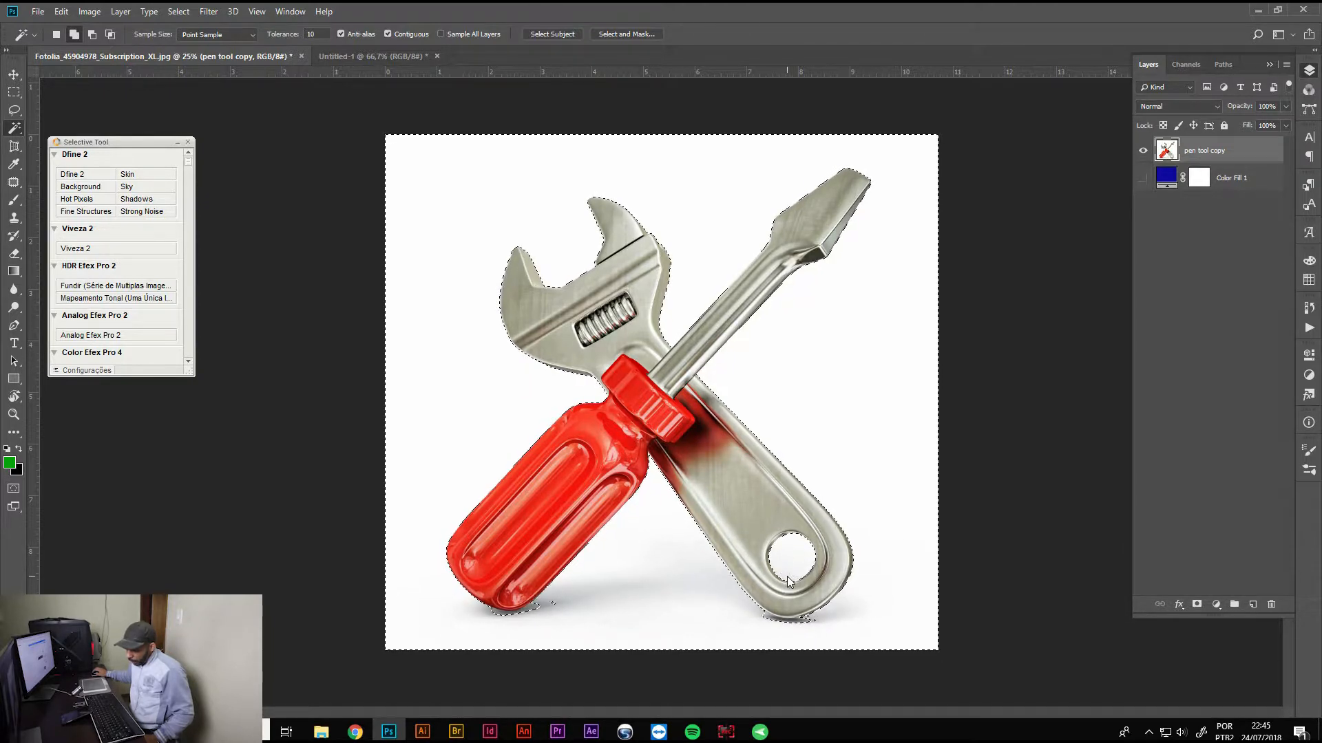
Add the unselected shadow areas beneath the screwdriver's red handle to the Magic Wand selection
{"action": "key", "text": "z"}
{"action": "left_click_drag", "start_coordinate": [534, 608], "coordinate": [637, 590]}
{"action": "left_click_drag", "start_coordinate": [525, 594], "coordinate": [539, 590]}
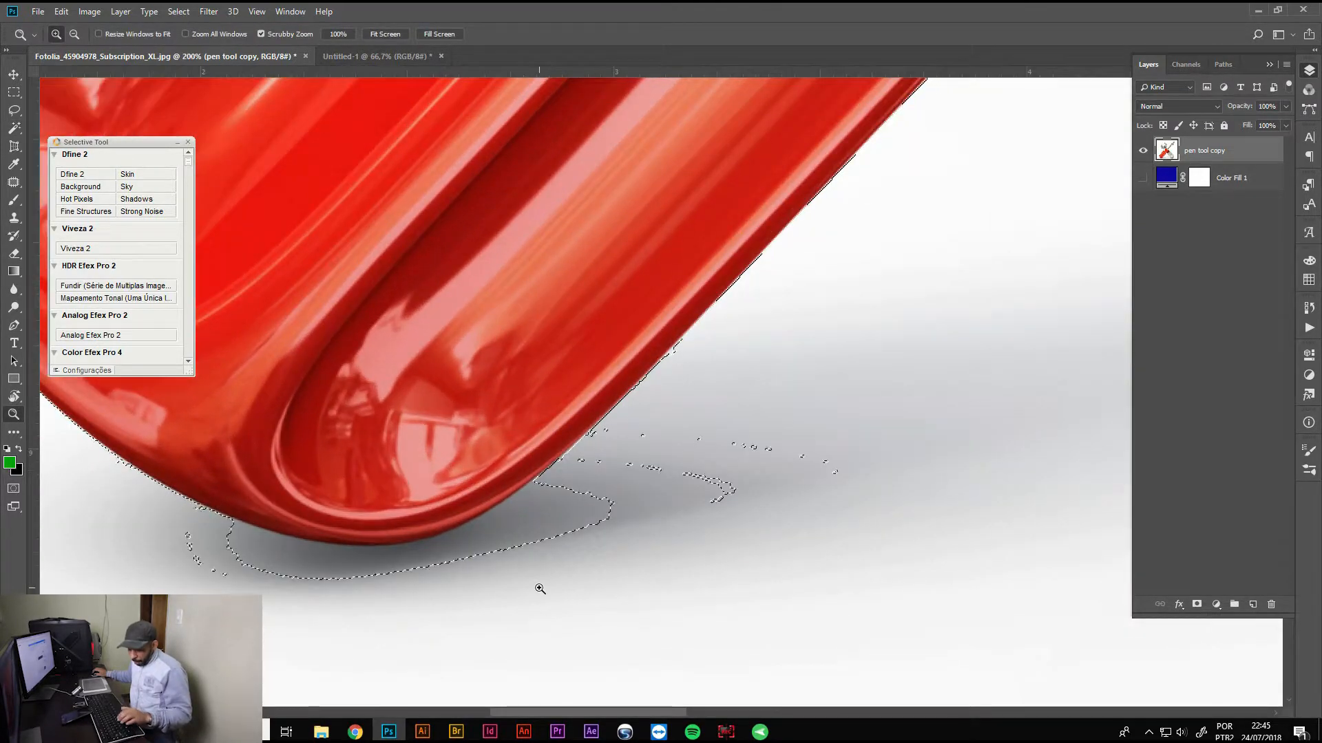
{"action": "key", "text": "w"}
{"action": "left_click", "coordinate": [600, 501]}
{"action": "left_click", "coordinate": [593, 503]}
{"action": "left_click", "coordinate": [625, 465]}
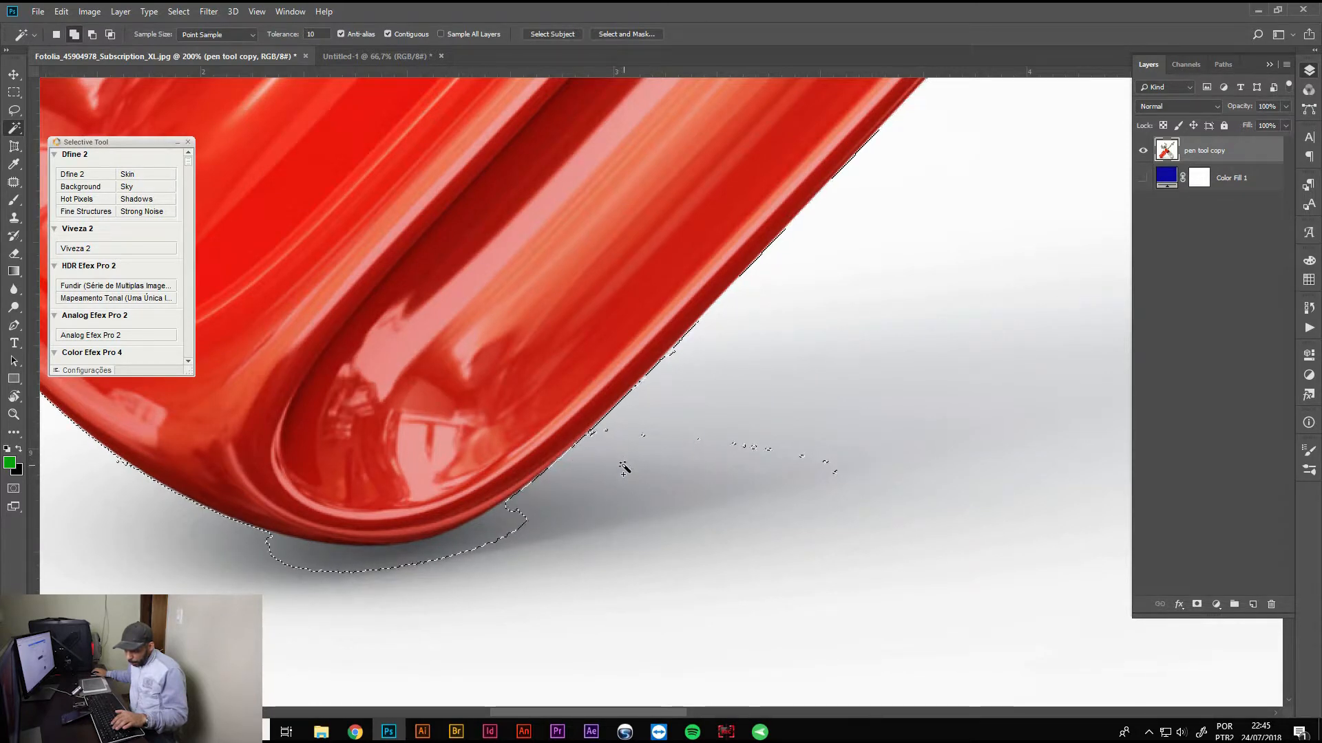
{"action": "left_click", "coordinate": [603, 436]}
{"action": "left_click", "coordinate": [530, 520]}
{"action": "left_click", "coordinate": [507, 517]}
{"action": "left_click", "coordinate": [466, 542]}
{"action": "left_click", "coordinate": [416, 550]}
{"action": "left_click", "coordinate": [399, 547]}
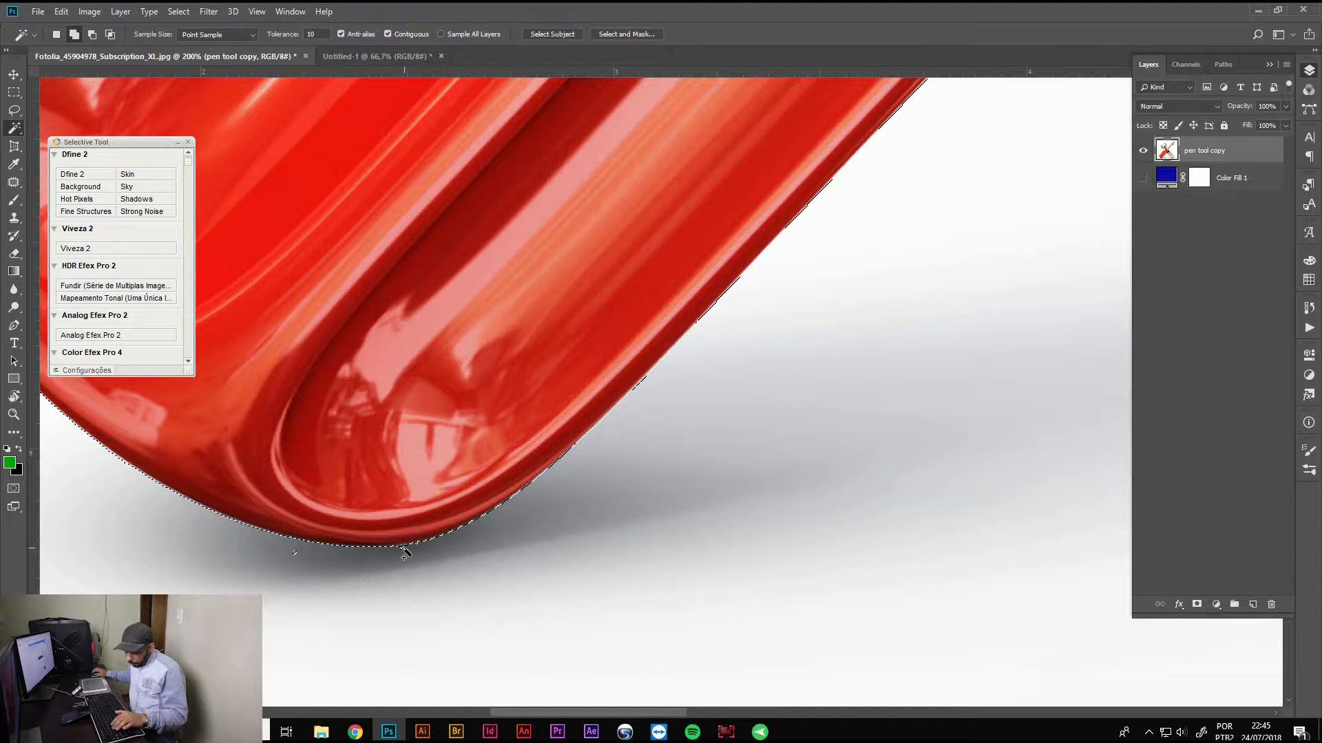
{"action": "left_click", "coordinate": [297, 555]}
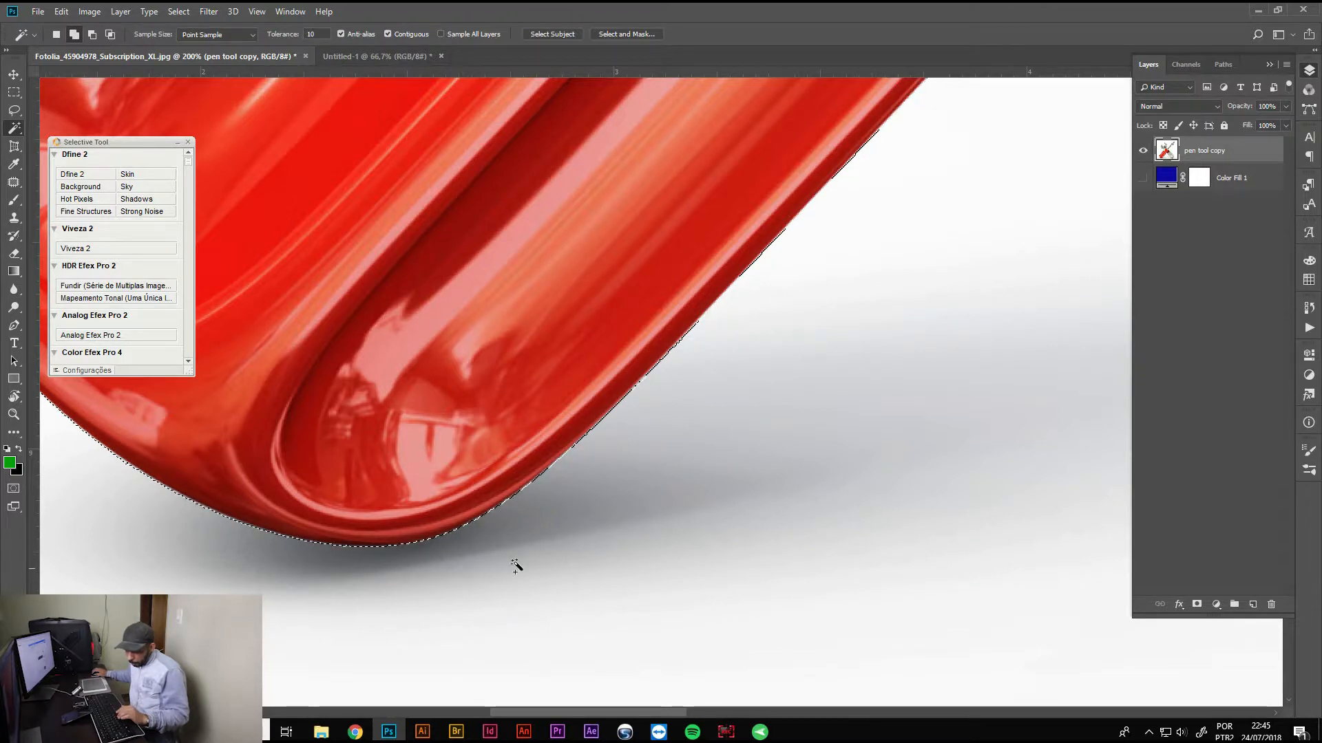
Add the unselected shadow areas beneath the rounded end of the wrench handle to the Magic Wand selection
{"action": "left_click_drag", "start_coordinate": [1032, 485], "coordinate": [643, 516]}
{"action": "left_click_drag", "start_coordinate": [1033, 516], "coordinate": [649, 534]}
{"action": "left_click_drag", "start_coordinate": [1032, 420], "coordinate": [519, 413]}
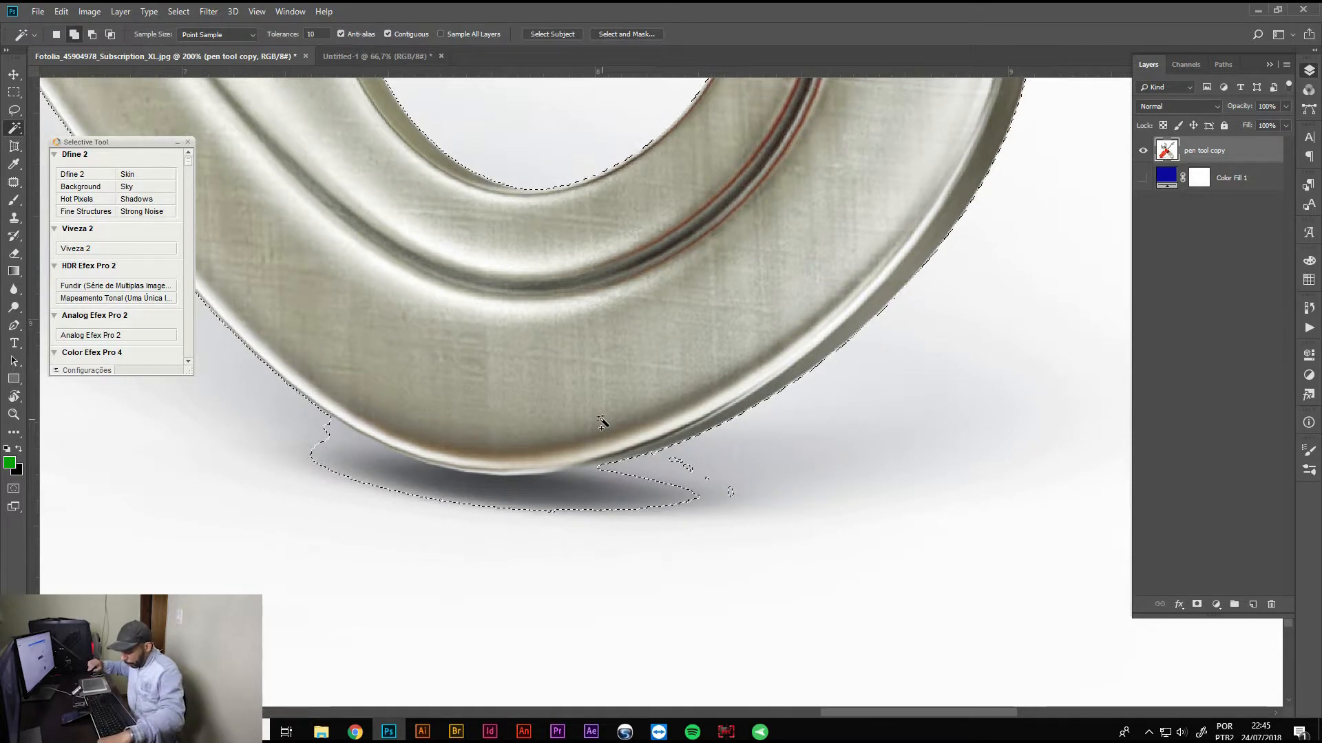
{"action": "left_click", "coordinate": [584, 494]}
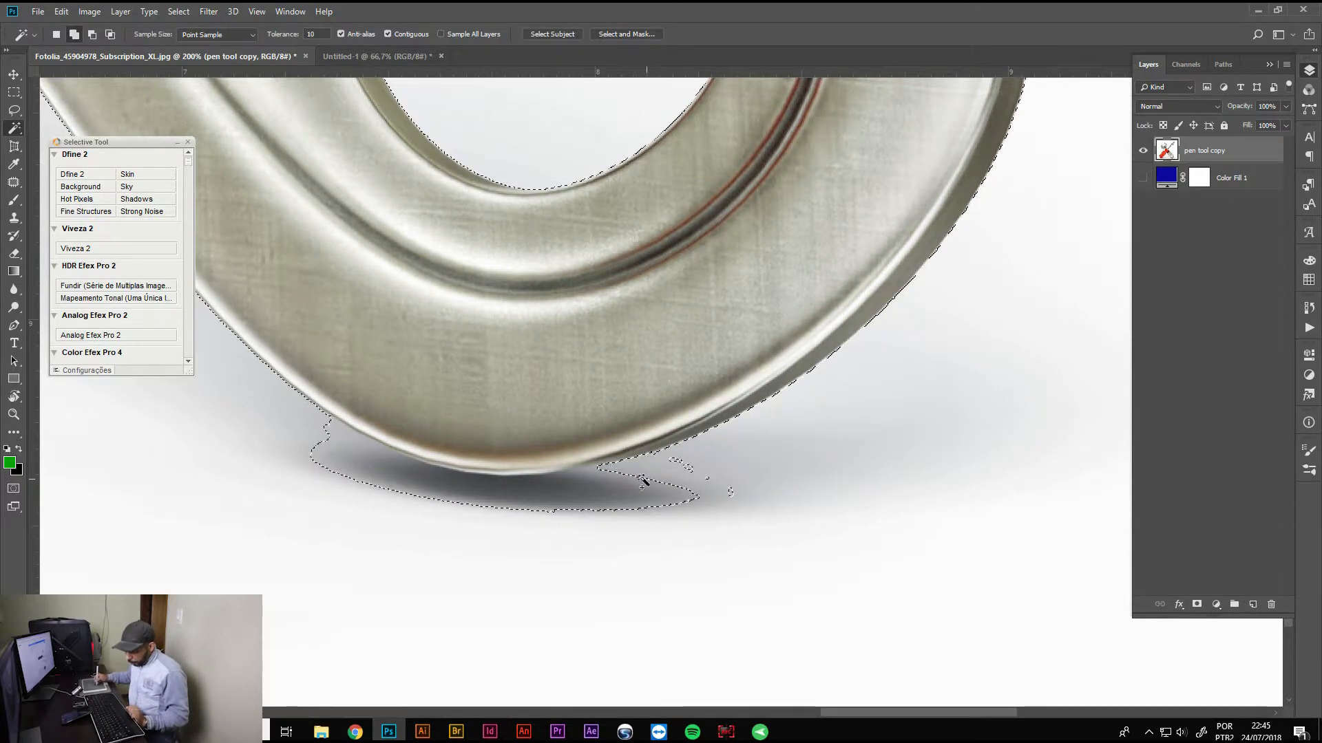
{"action": "left_click", "coordinate": [527, 486]}
{"action": "left_click", "coordinate": [615, 488]}
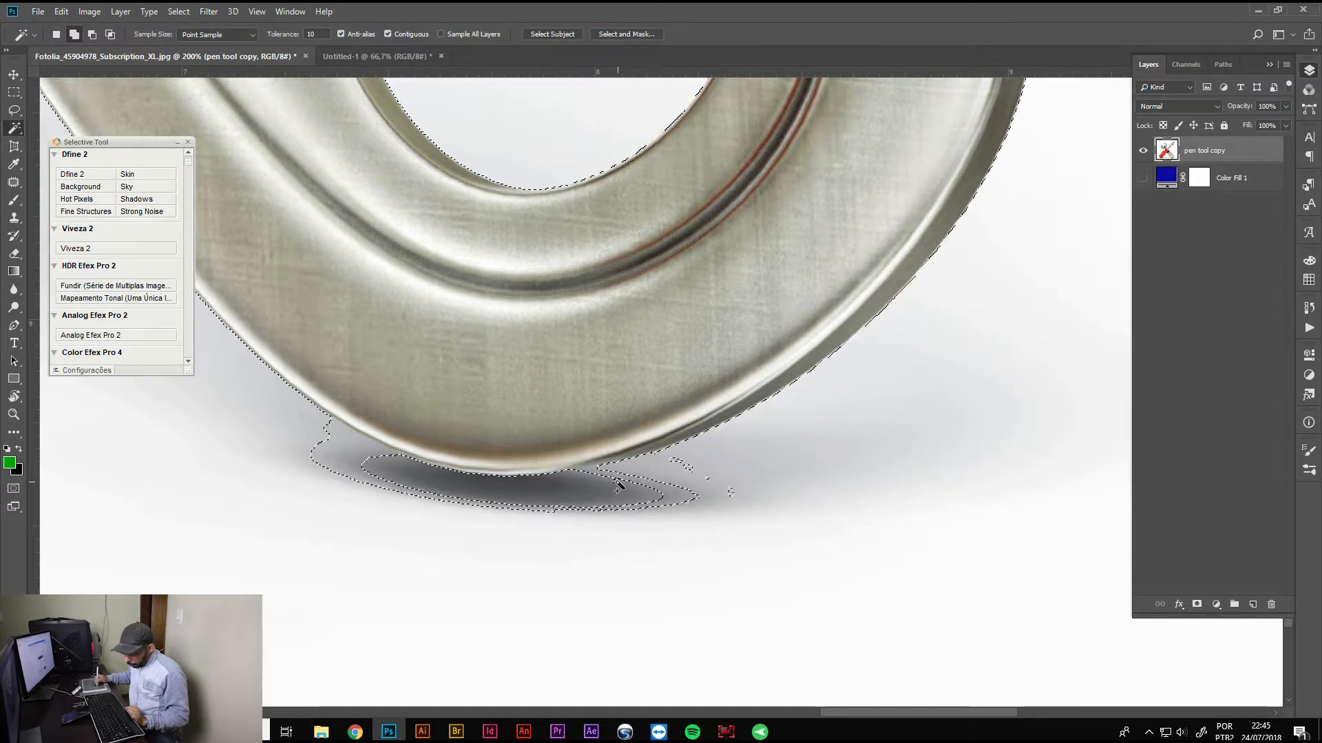
{"action": "left_click", "coordinate": [678, 467]}
{"action": "left_click", "coordinate": [691, 494]}
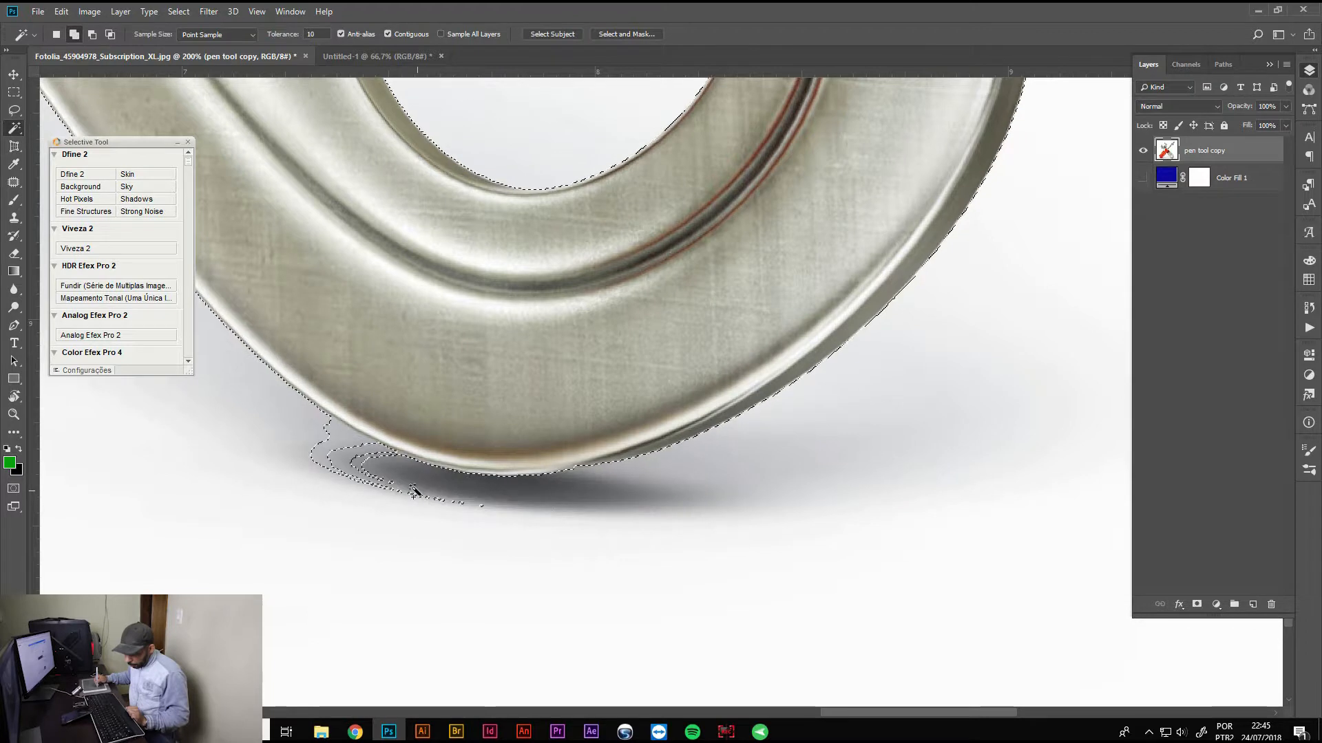
{"action": "left_click", "coordinate": [350, 439]}
{"action": "left_click", "coordinate": [370, 460]}
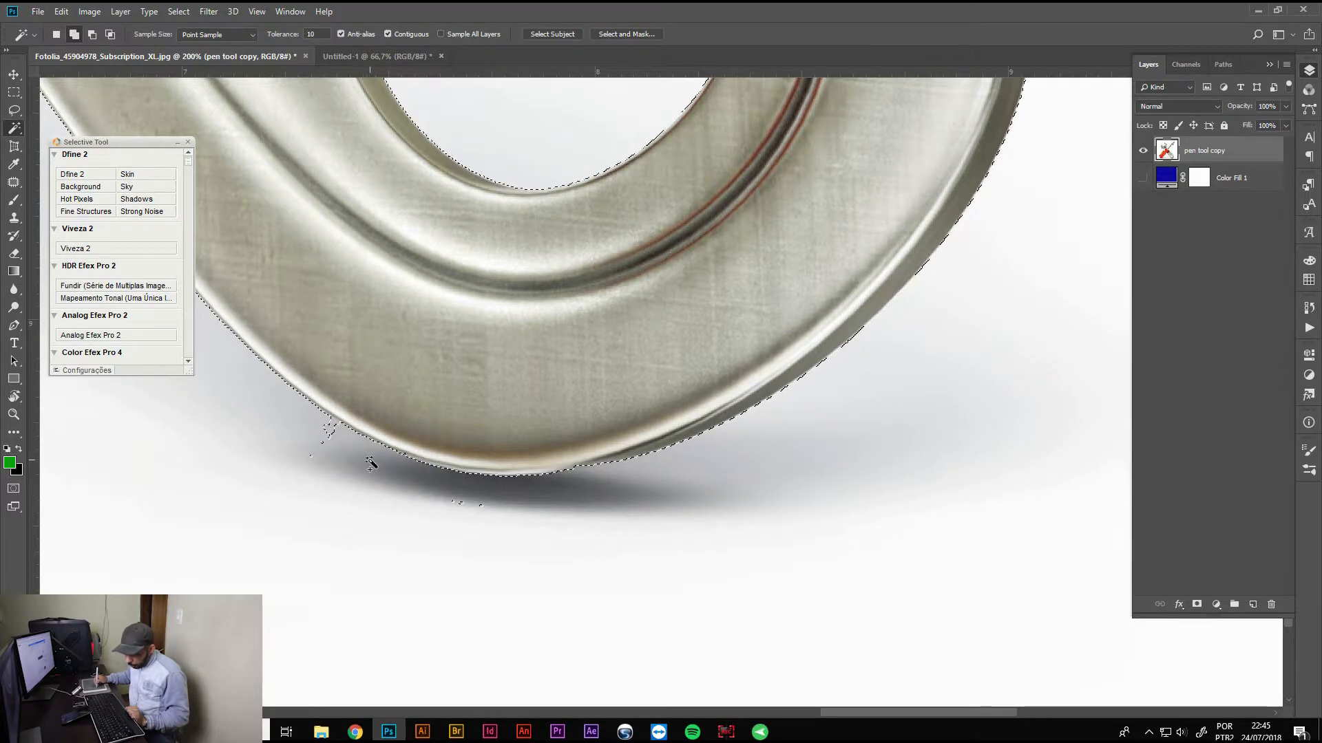
{"action": "left_click", "coordinate": [454, 501]}
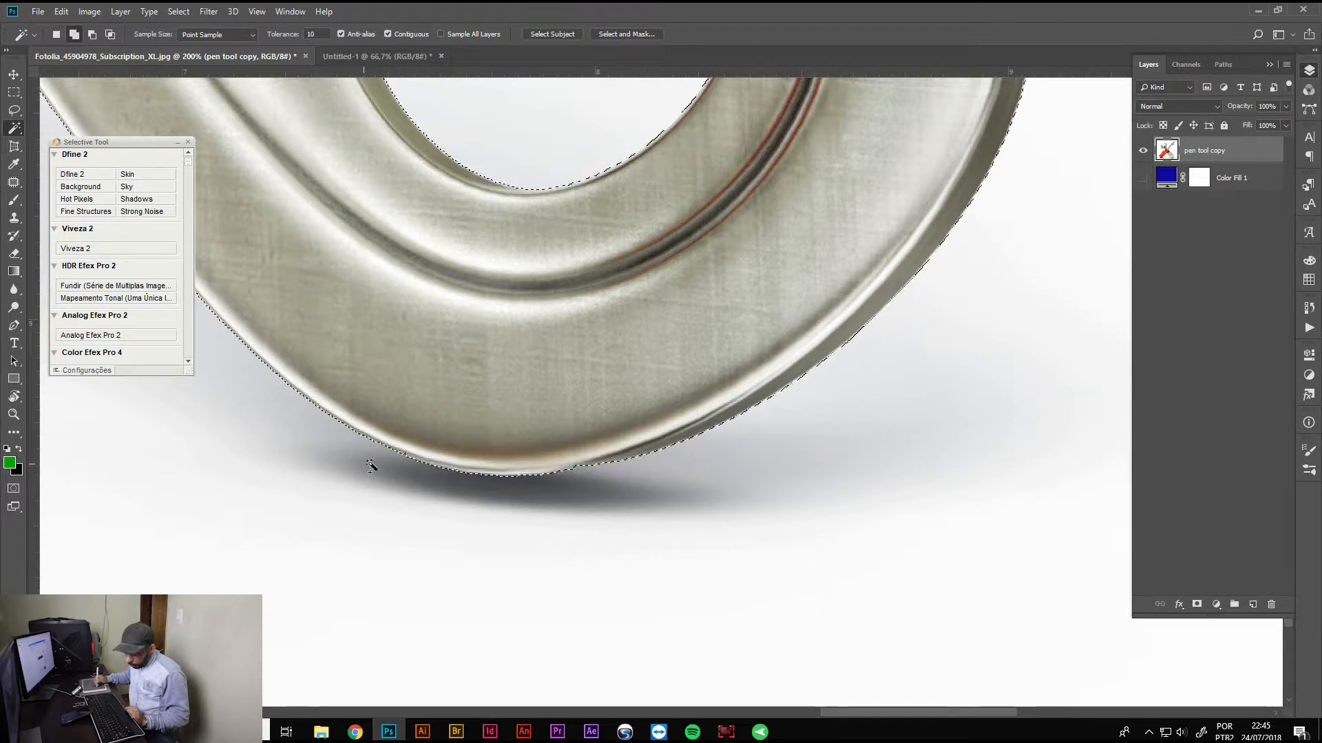
Examine the background selection around both tools and its pixel-level edge along the red screwdriver handle
{"action": "scroll", "coordinate": [382, 463], "scroll_direction": "down", "scroll_amount": 3}
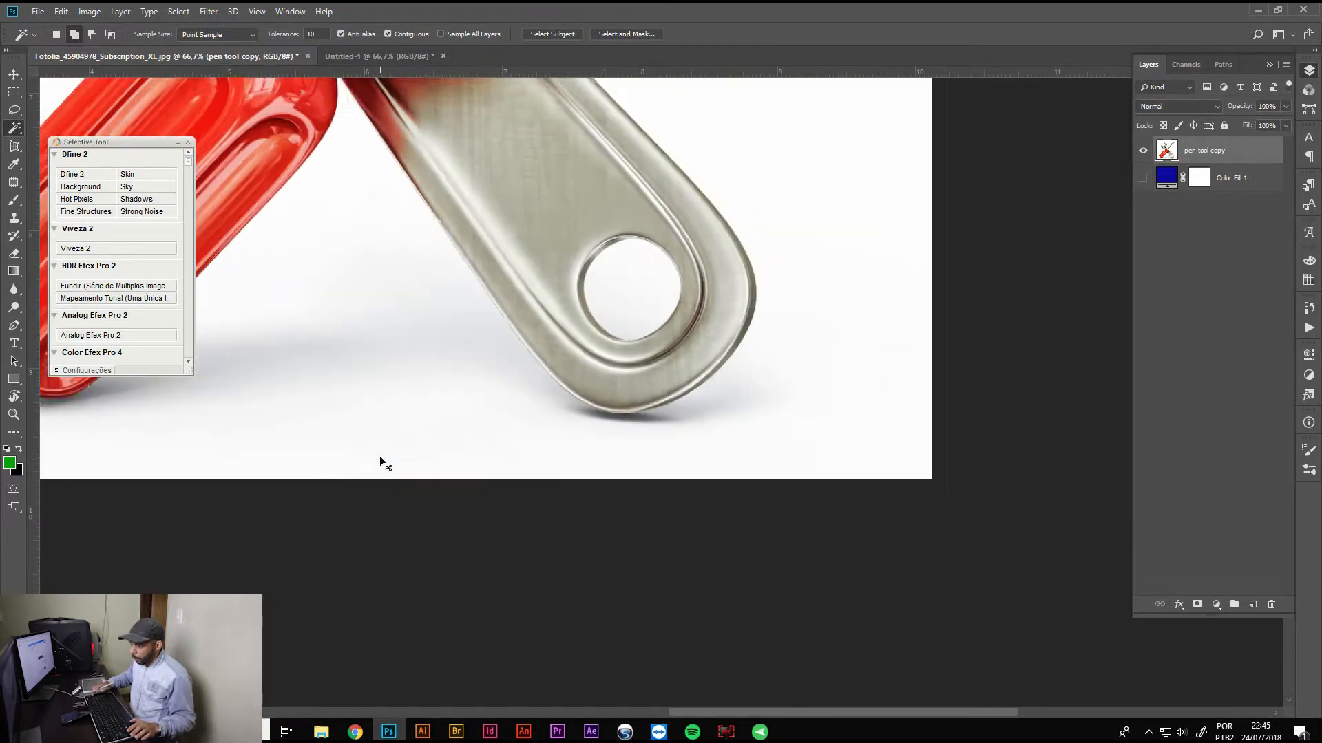
{"action": "scroll", "coordinate": [380, 462], "scroll_direction": "down", "scroll_amount": 4}
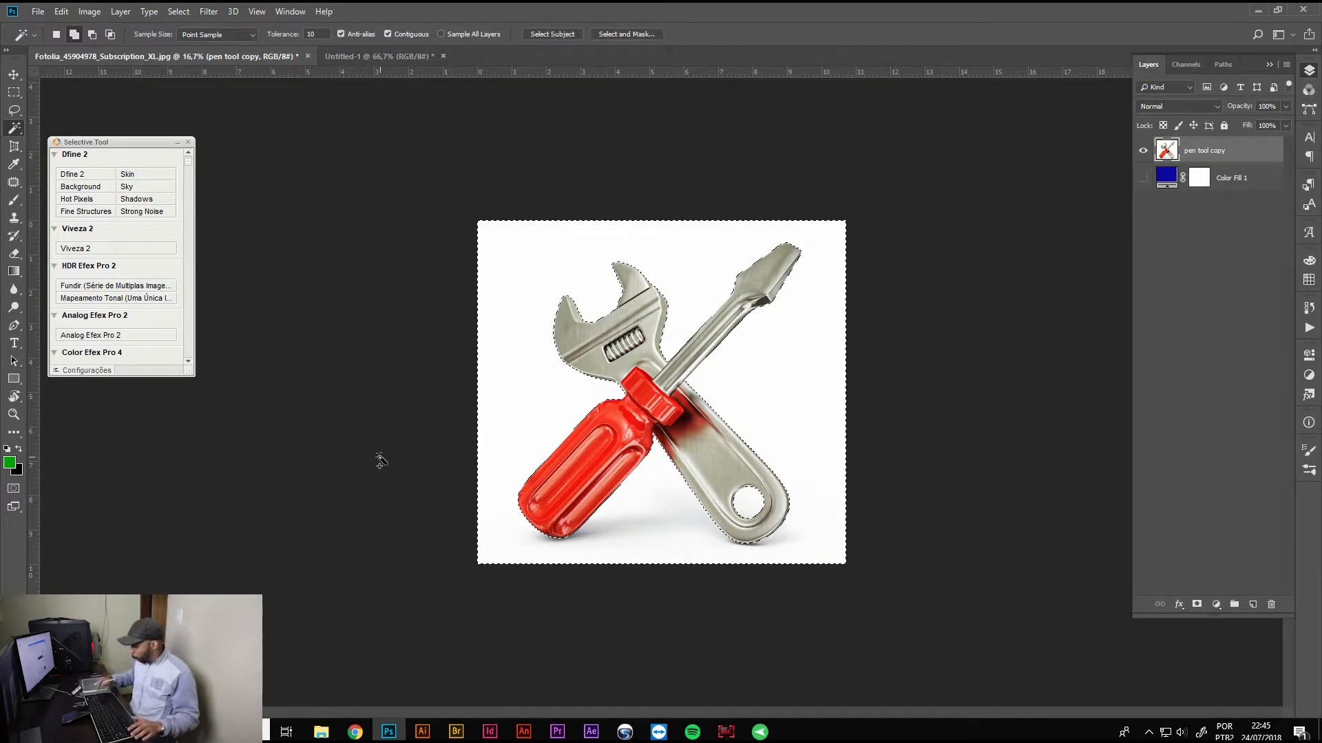
{"action": "scroll", "coordinate": [381, 461], "scroll_direction": "up", "scroll_amount": 4}
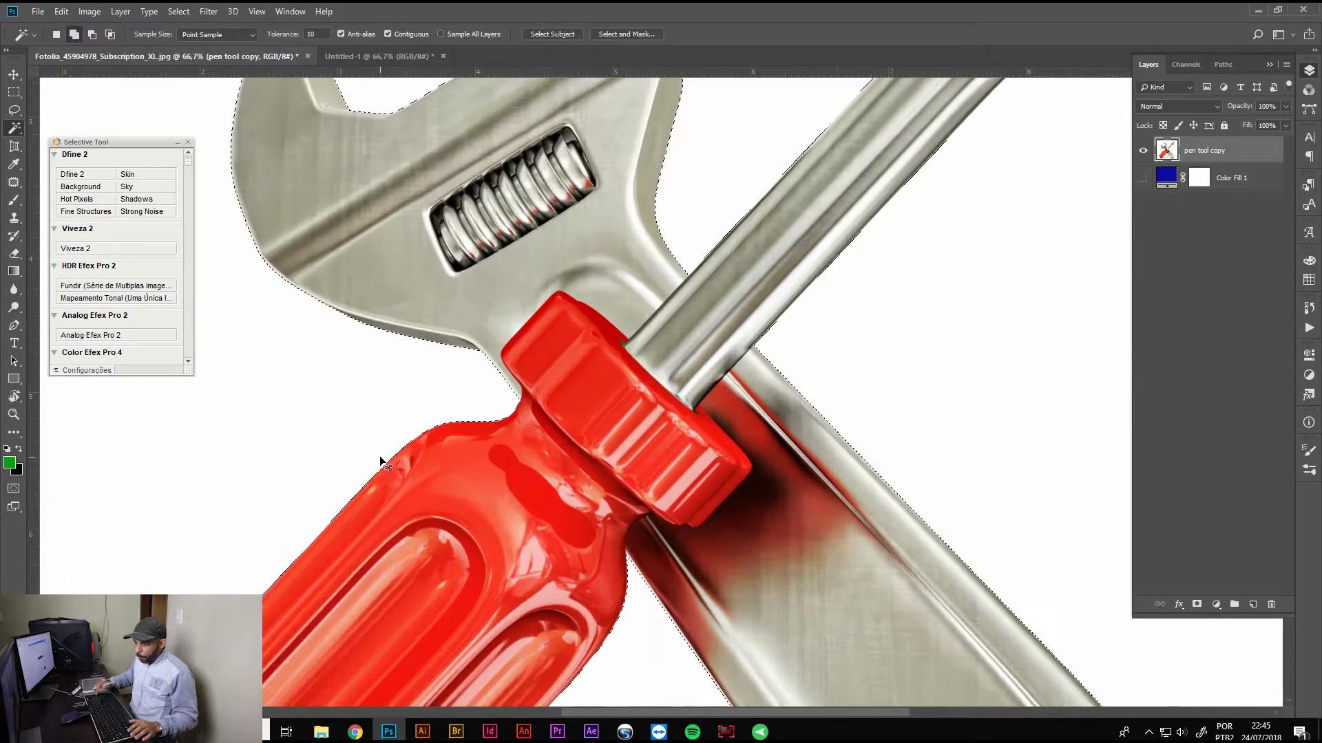
{"action": "scroll", "coordinate": [380, 461], "scroll_direction": "up", "scroll_amount": 3}
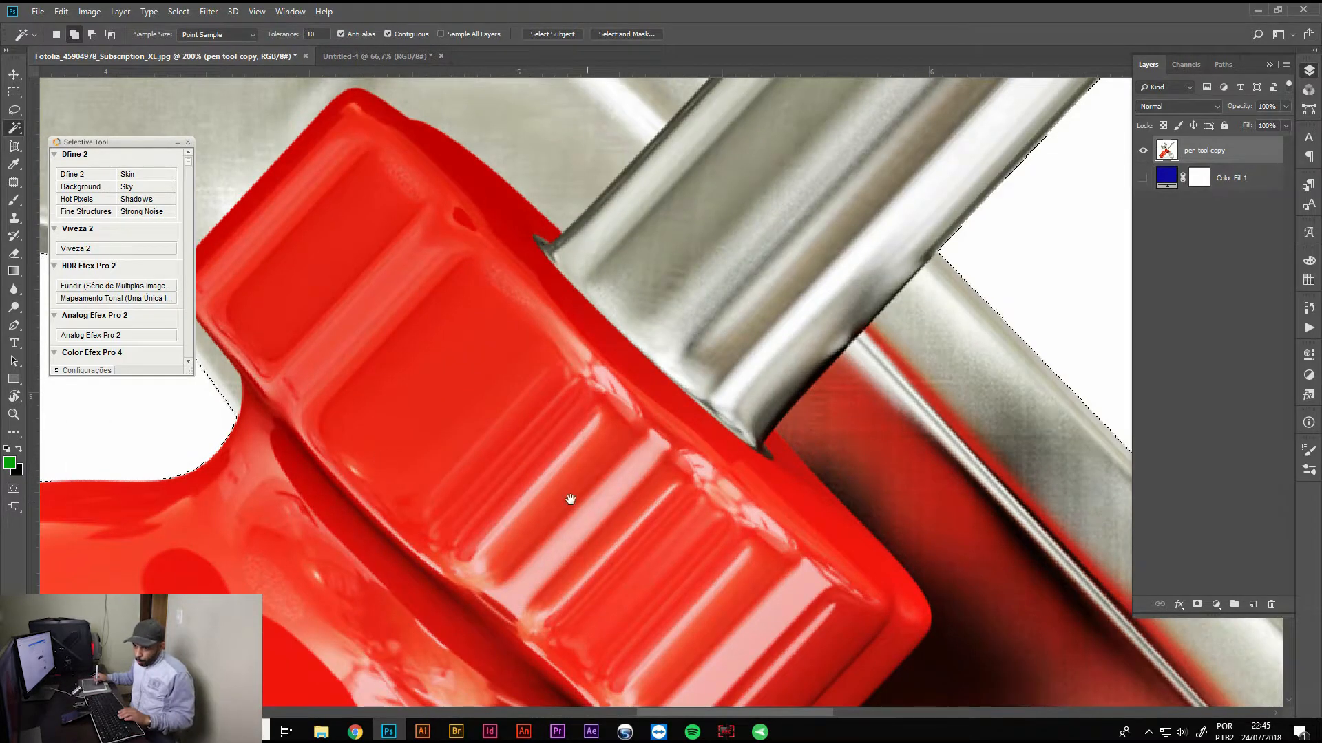
{"action": "left_click_drag", "start_coordinate": [436, 502], "coordinate": [870, 437]}
{"action": "left_click_drag", "start_coordinate": [552, 466], "coordinate": [664, 445]}
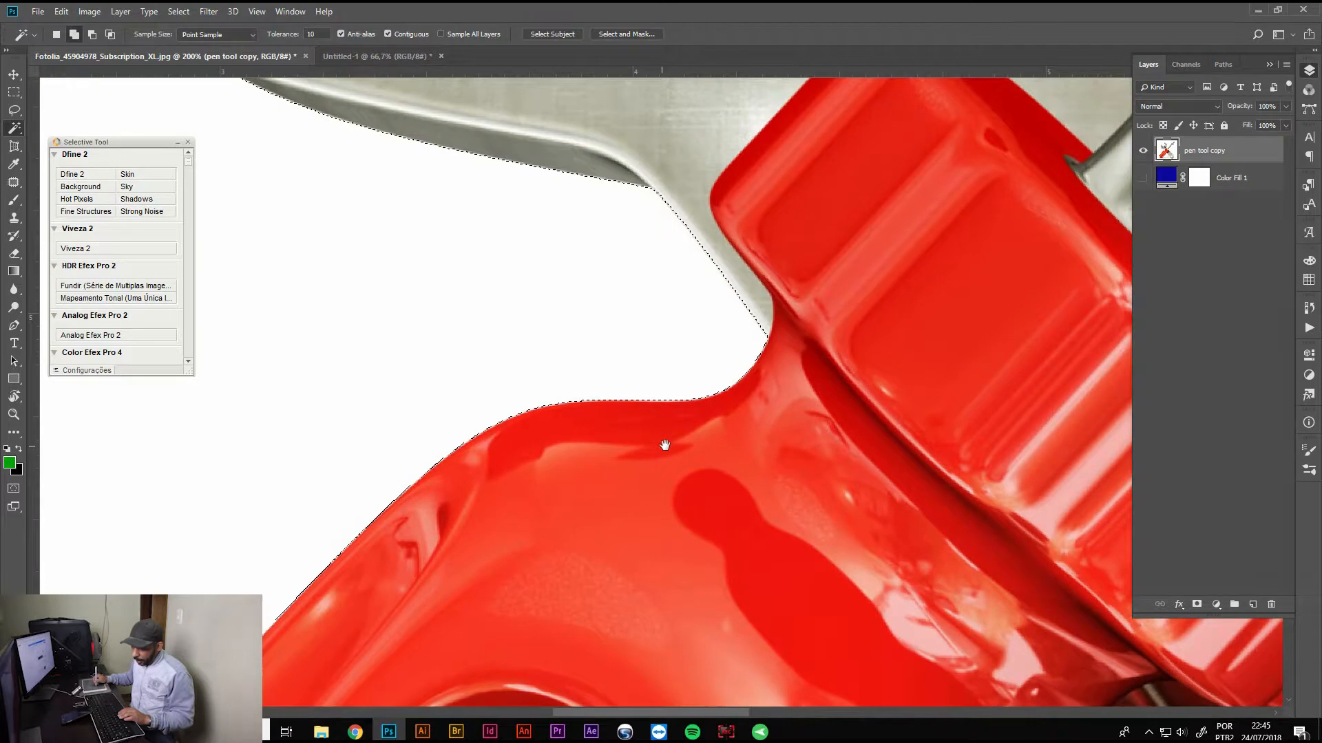
{"action": "key", "text": "z"}
{"action": "left_click_drag", "start_coordinate": [540, 418], "coordinate": [643, 413]}
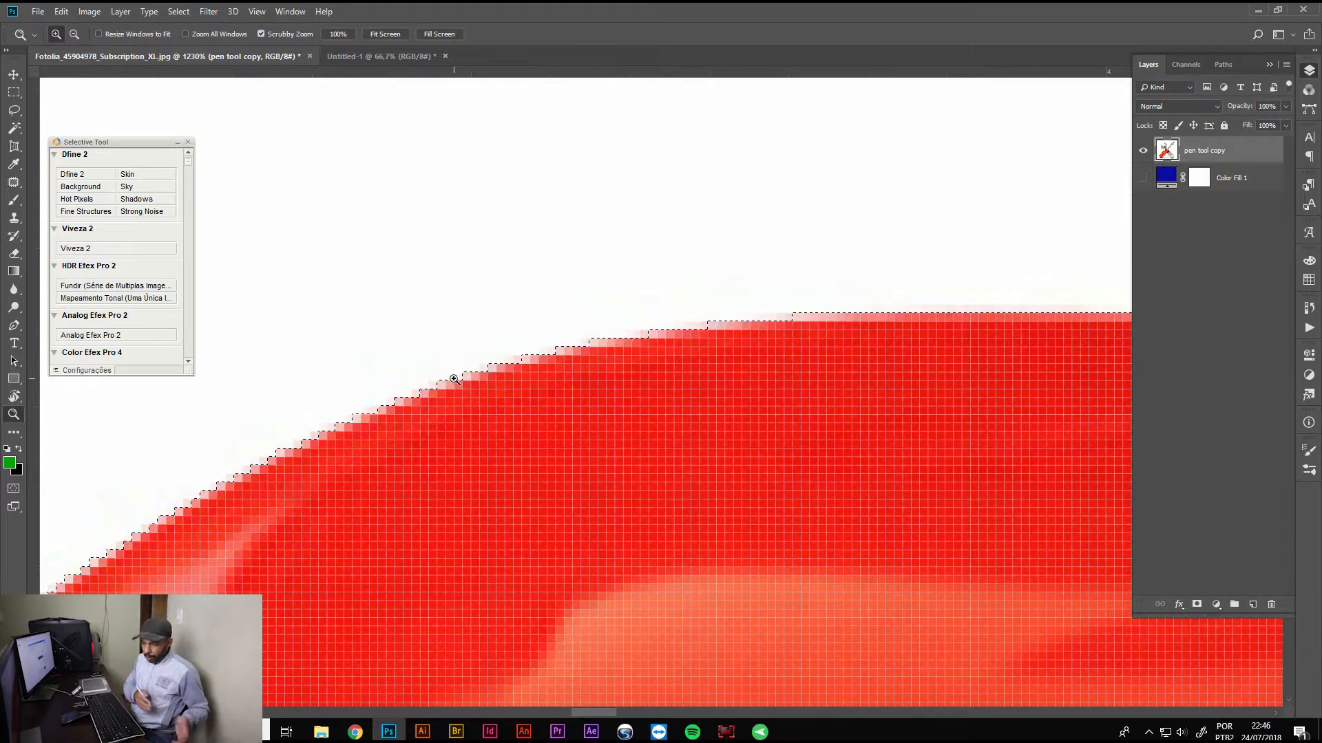
Expand the background selection by 1 pixel
{"action": "key", "text": "ctrl+minus"}
{"action": "key", "text": "ctrl+minus"}
{"action": "key", "text": "ctrl+minus"}
{"action": "key", "text": "ctrl+minus"}
{"action": "key", "text": "ctrl+minus"}
{"action": "key", "text": "ctrl+minus"}
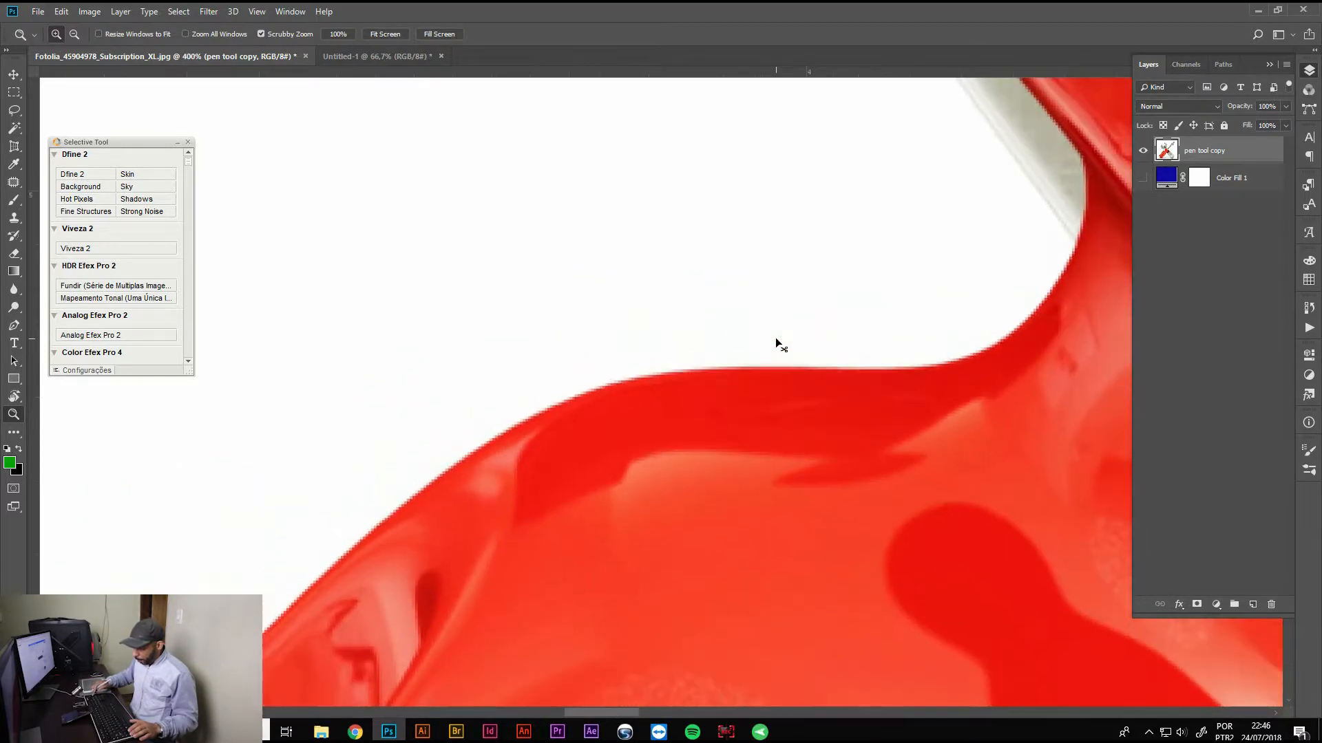
{"action": "key", "text": "ctrl+minus"}
{"action": "key", "text": "ctrl+minus"}
{"action": "key", "text": "ctrl+minus"}
{"action": "key", "text": "ctrl+minus"}
{"action": "key", "text": "ctrl+minus"}
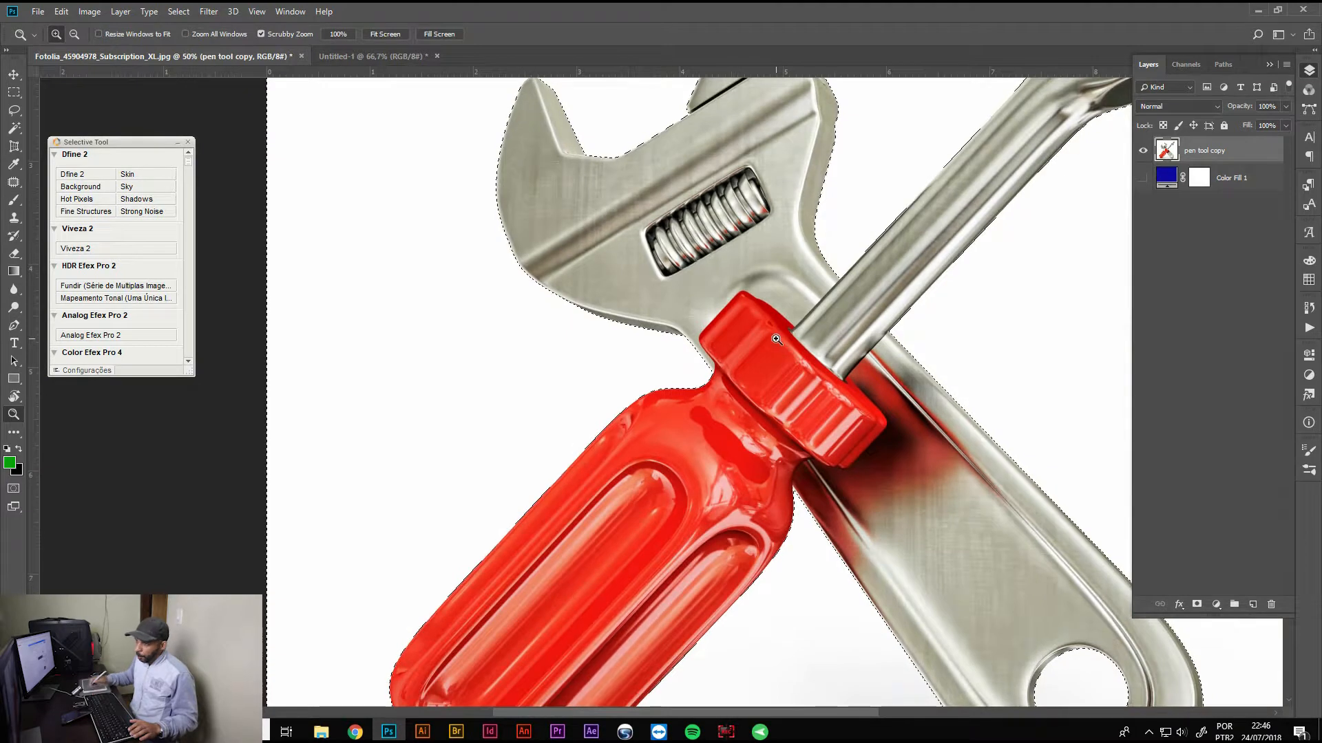
{"action": "left_click", "coordinate": [180, 11]}
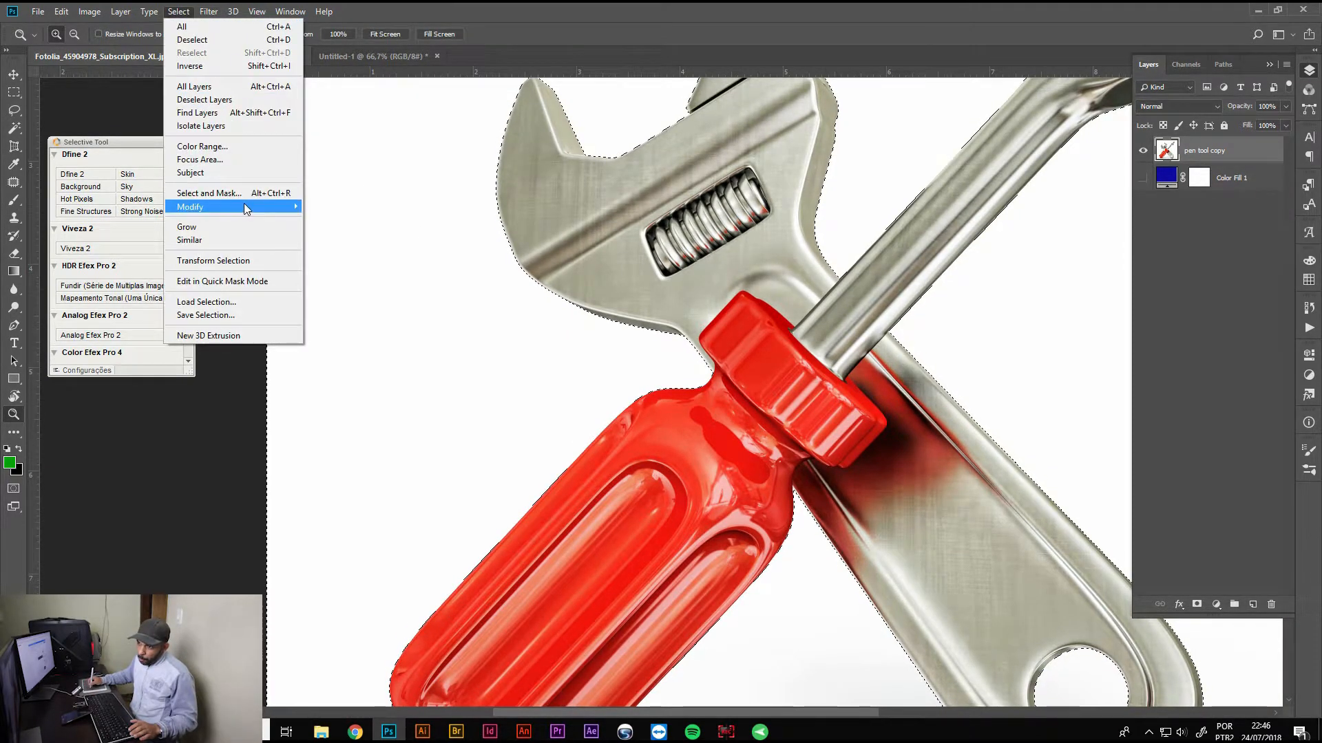
{"action": "mouse_move", "coordinate": [294, 211]}
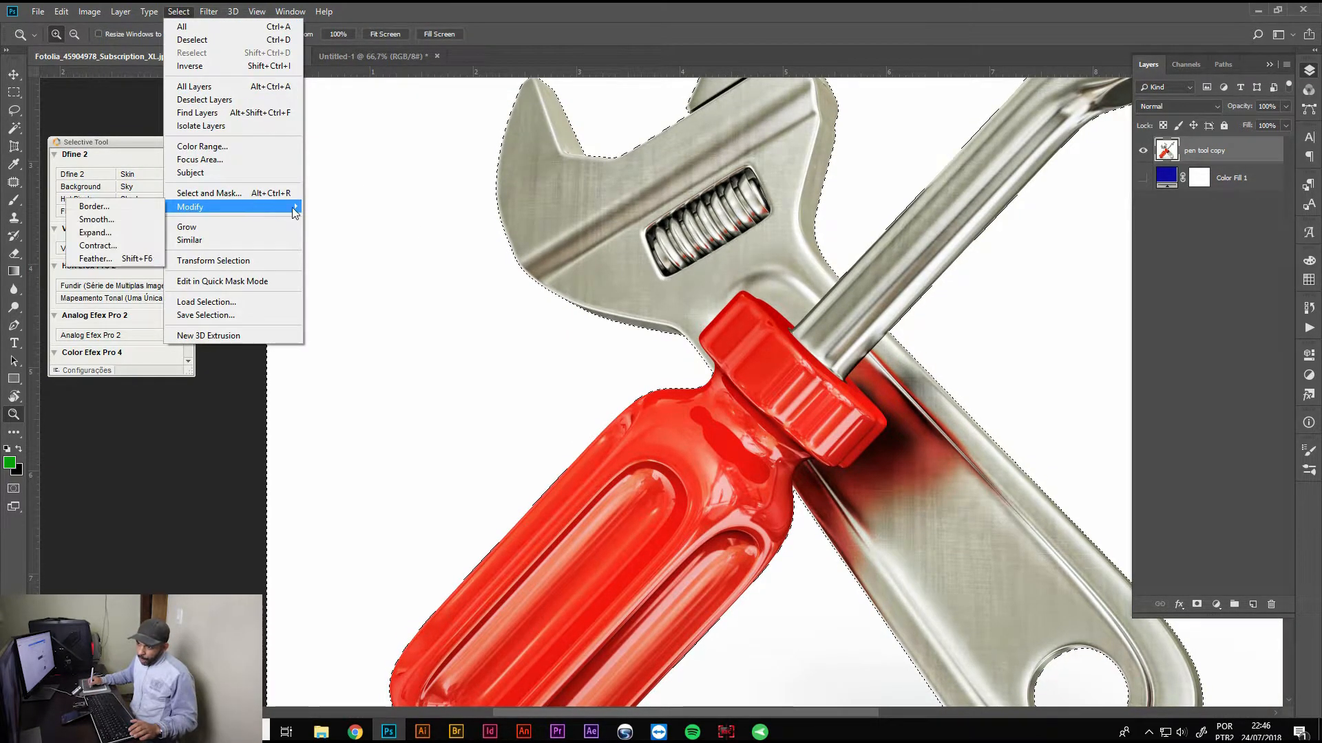
{"action": "left_click", "coordinate": [134, 234]}
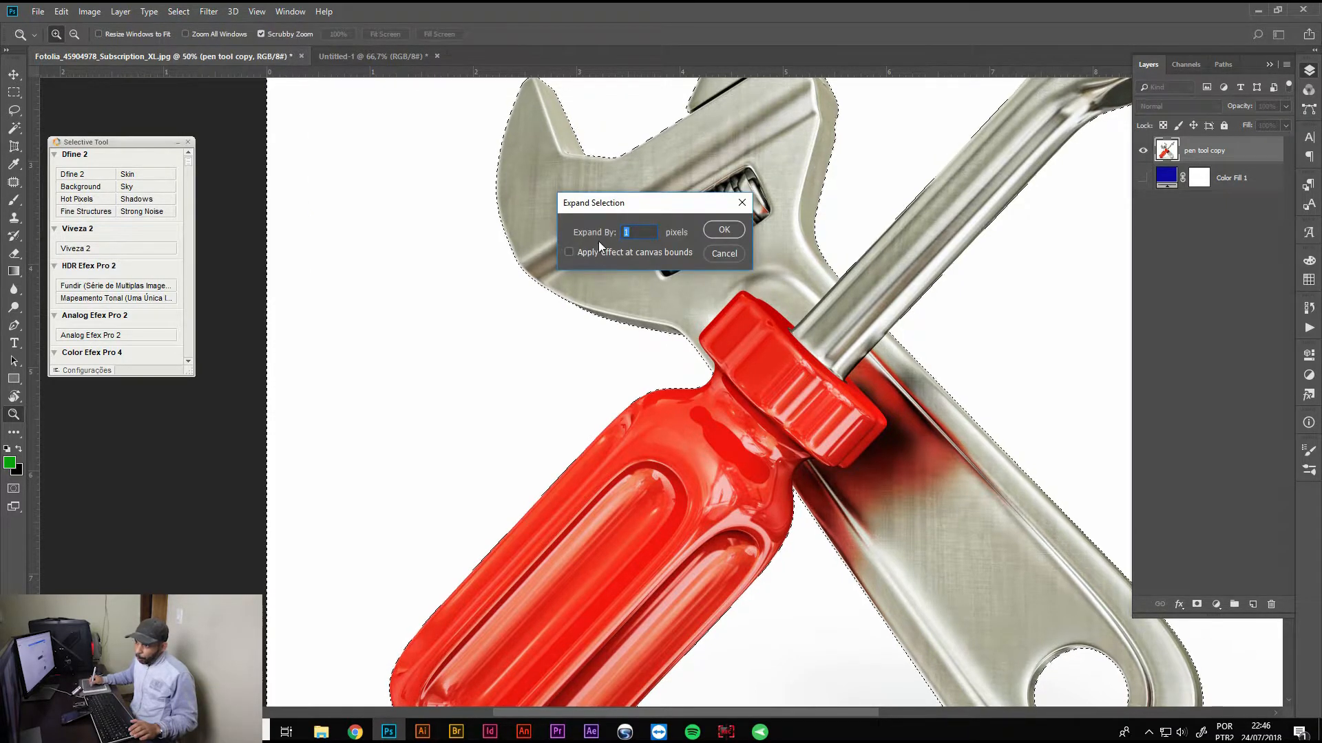
{"action": "left_click", "coordinate": [725, 230]}
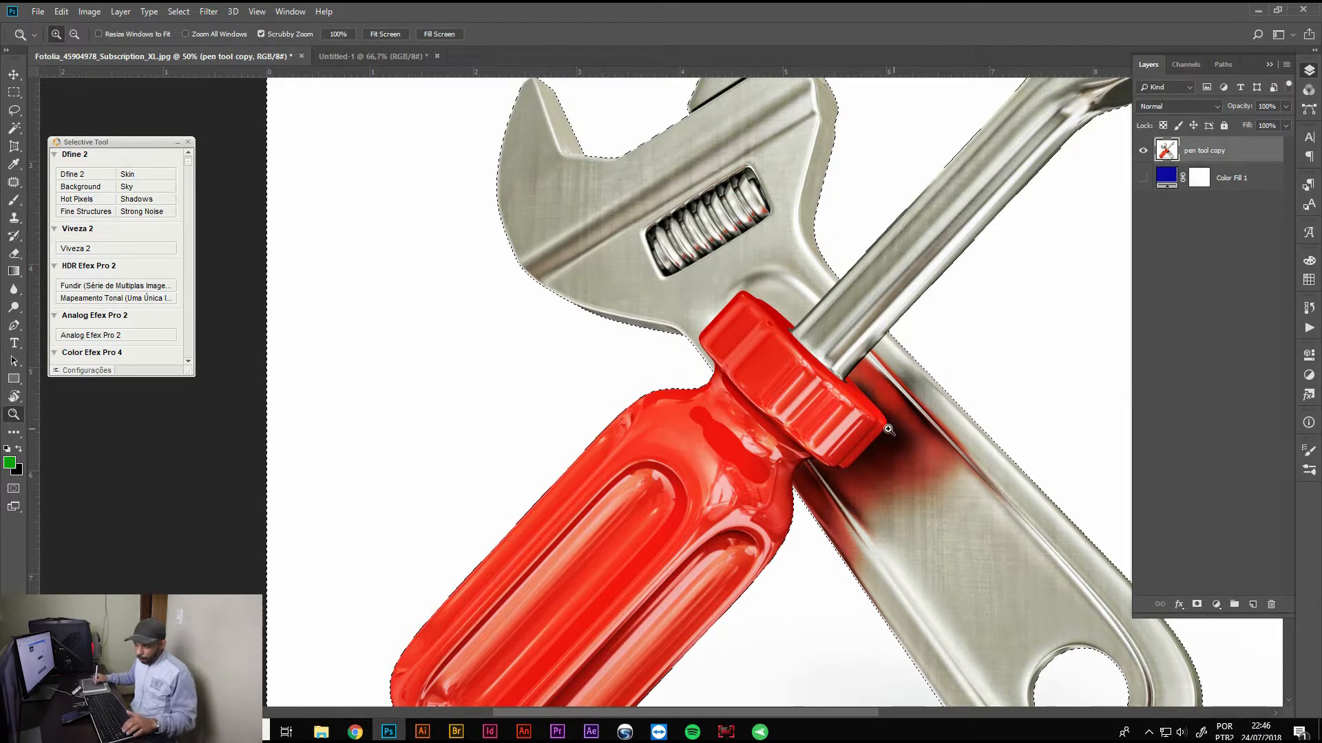
Check the expanded selection's edge on the red handle and feather the selection with a radius of 1 pixel
{"action": "left_click", "coordinate": [678, 399]}
{"action": "left_click_drag", "start_coordinate": [678, 399], "coordinate": [810, 454]}
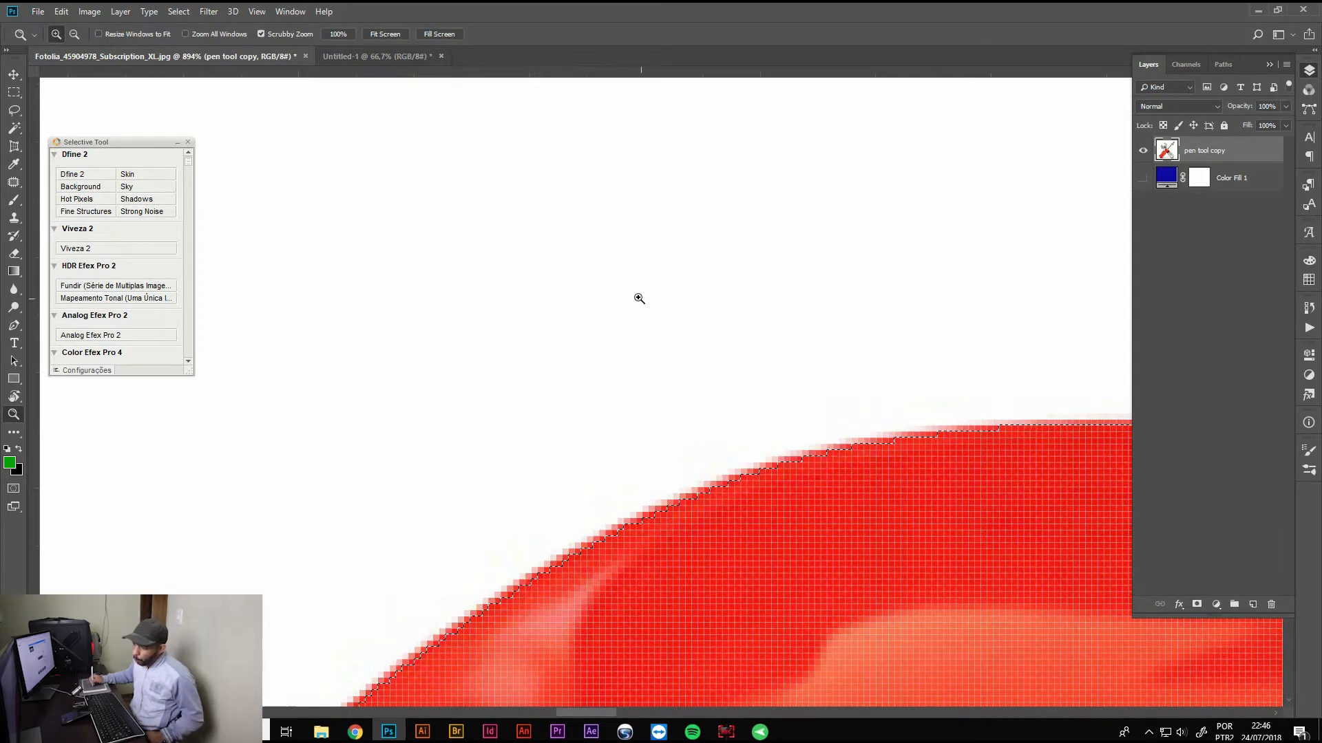
{"action": "left_click", "coordinate": [208, 11]}
{"action": "mouse_move", "coordinate": [178, 12]}
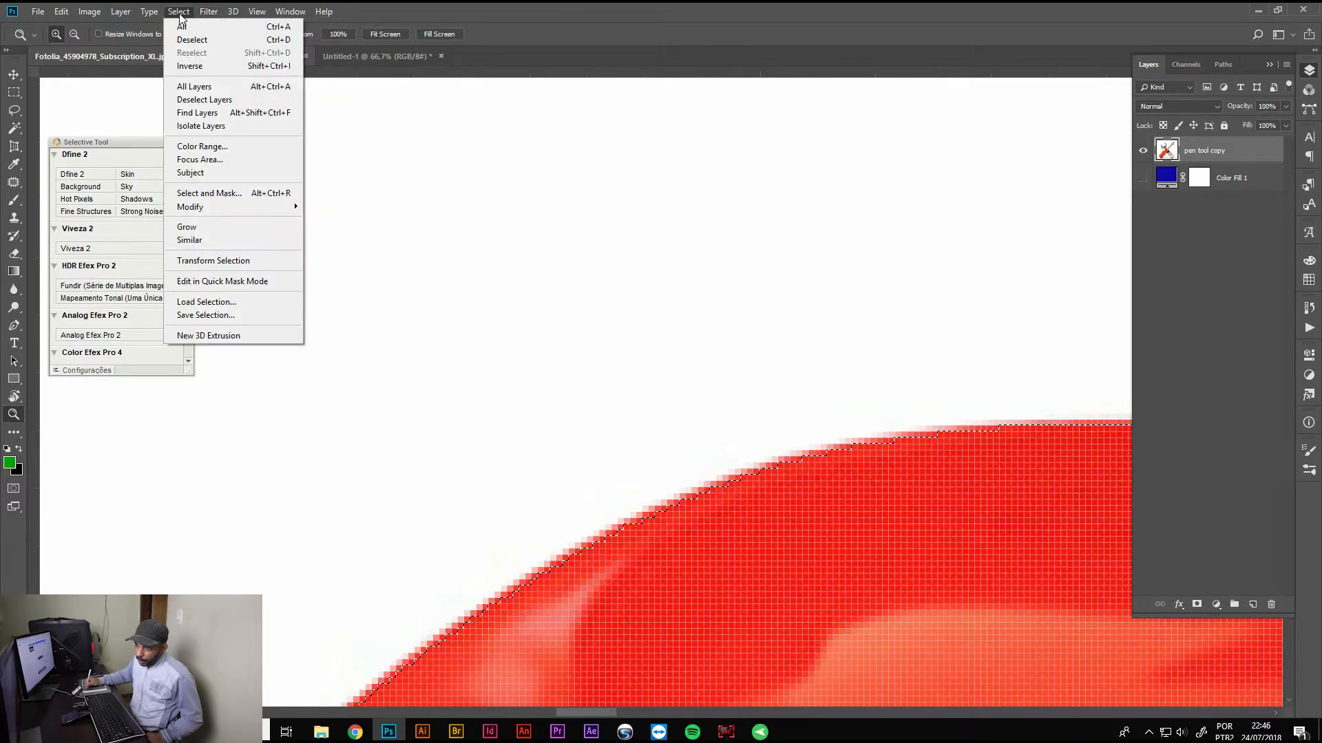
{"action": "mouse_move", "coordinate": [270, 207]}
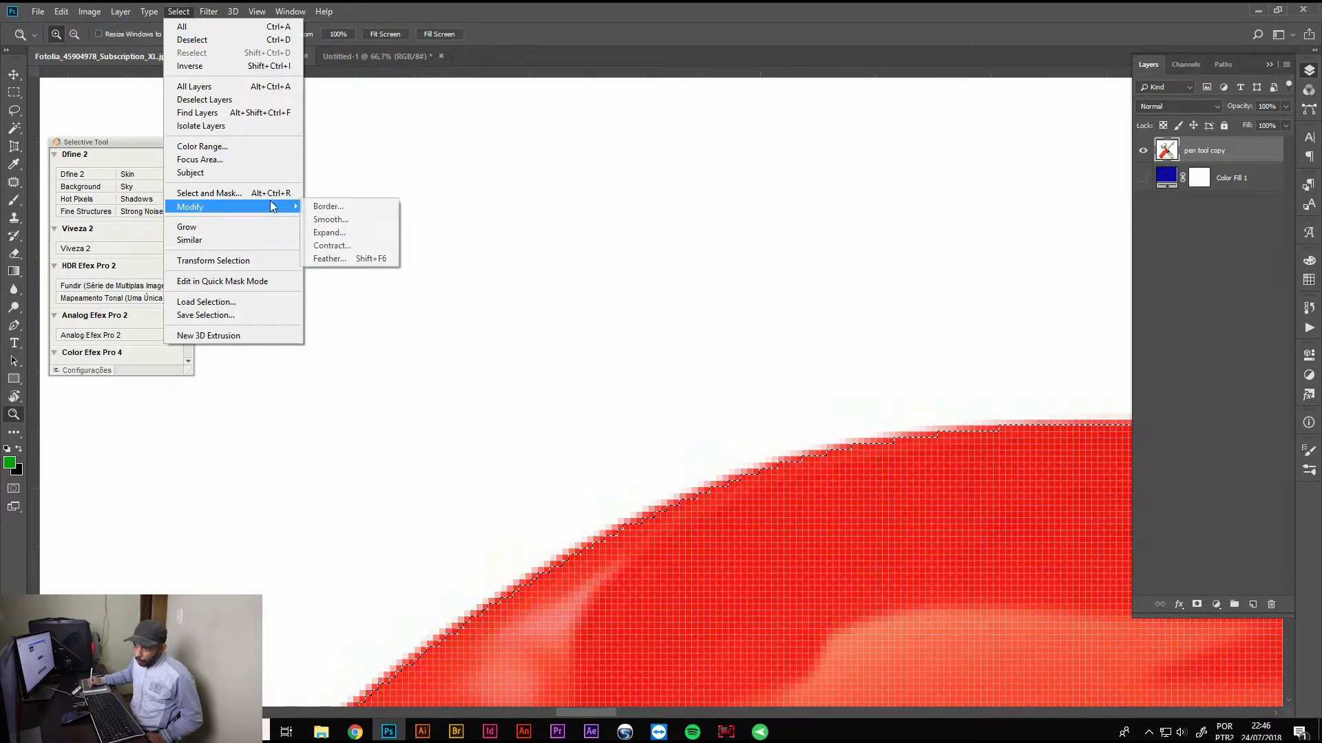
{"action": "left_click", "coordinate": [378, 263]}
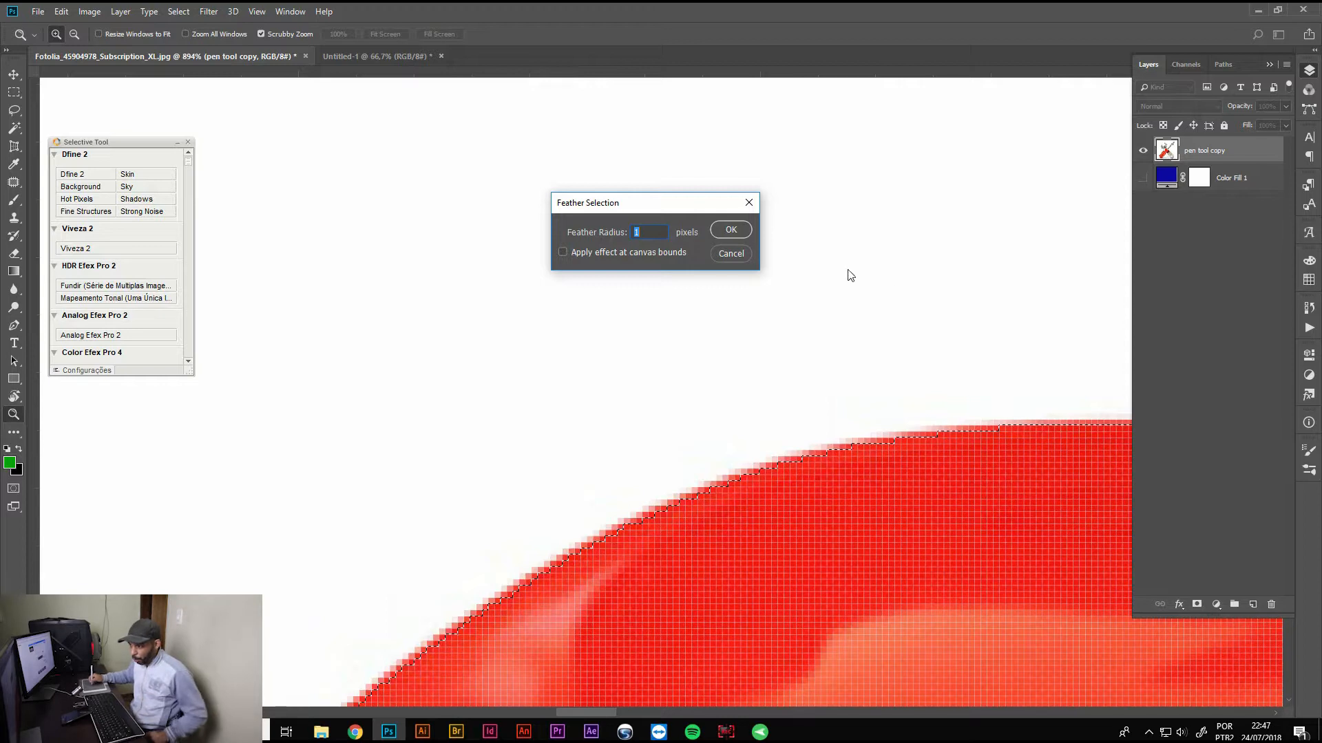
{"action": "left_click", "coordinate": [734, 229]}
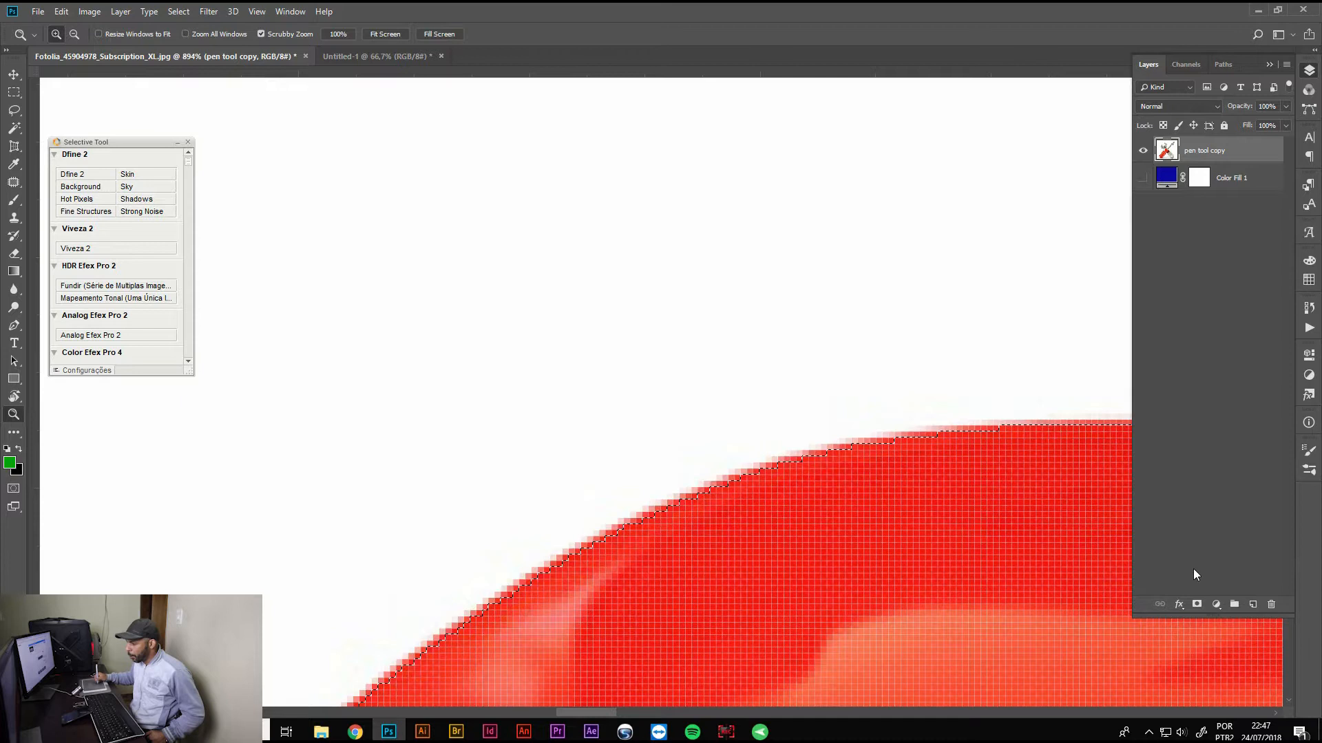
Add a layer mask to the pen tool copy layer from the selection and invert the mask to hide the background
{"action": "left_click", "coordinate": [1196, 605]}
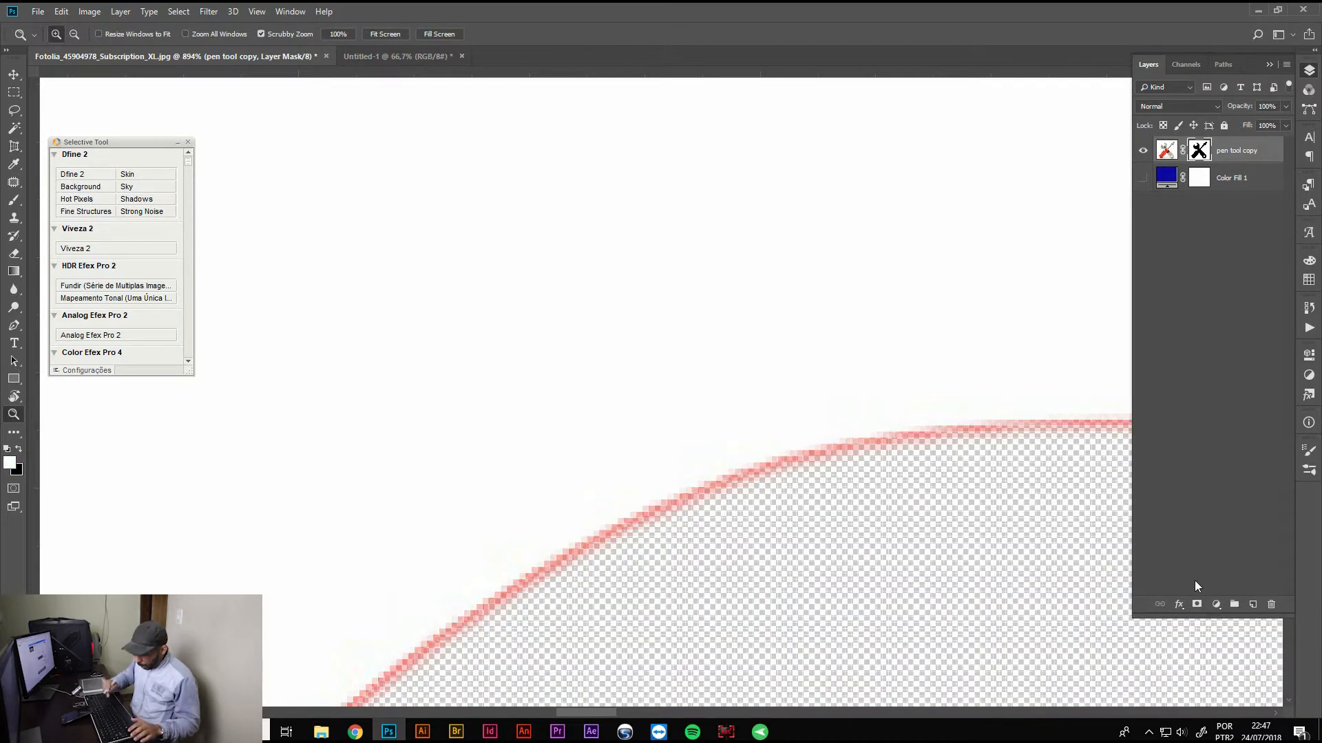
{"action": "key", "text": "ctrl+i"}
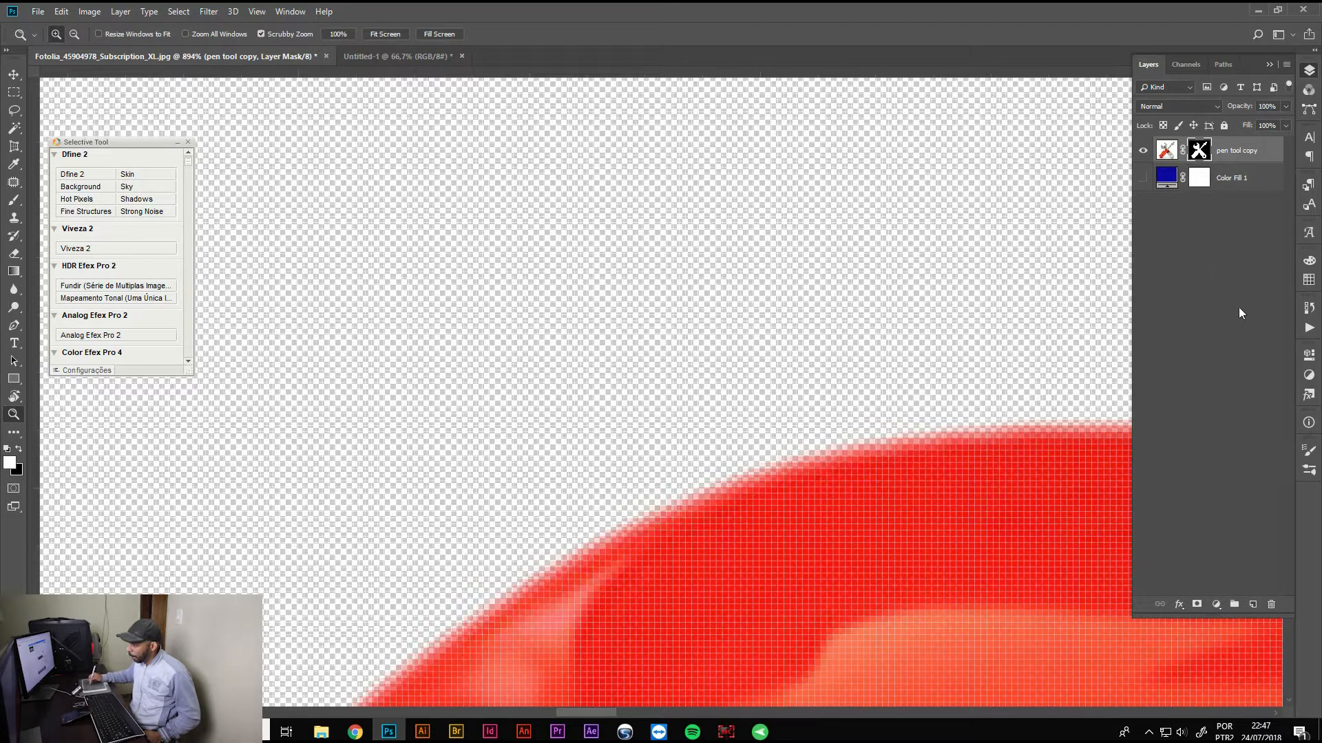
Open the layer mask in Select and Mask and examine the cutout edge along the underside of the red screwdriver handle
{"action": "left_click", "coordinate": [1308, 357]}
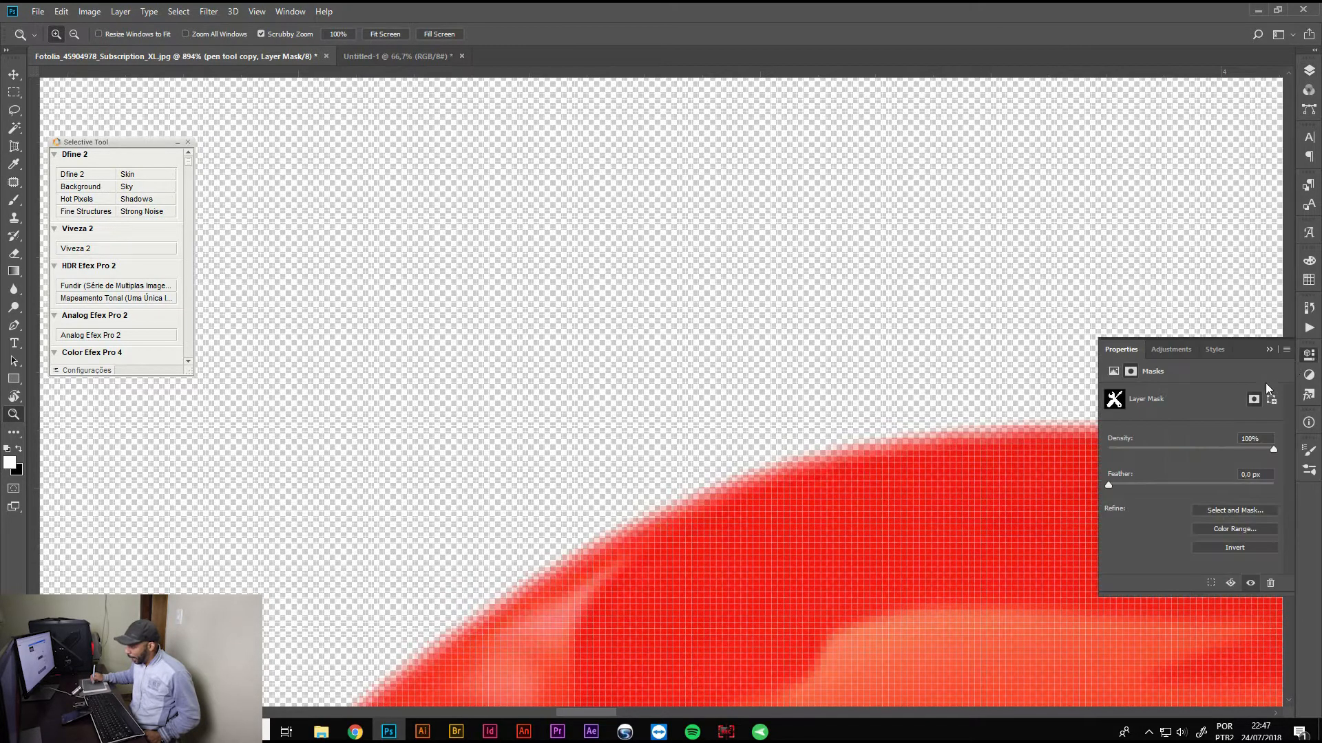
{"action": "left_click", "coordinate": [1248, 512]}
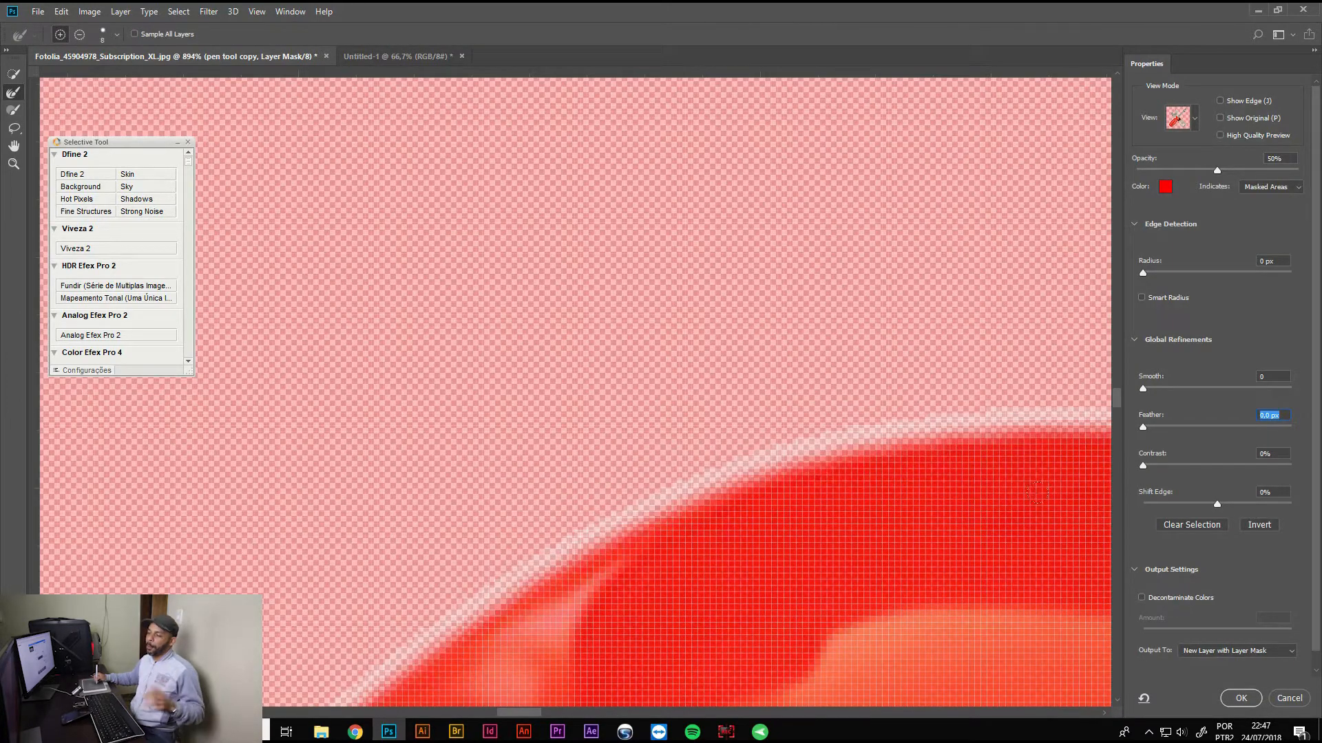
{"action": "left_click_drag", "start_coordinate": [1030, 516], "coordinate": [662, 418]}
{"action": "left_click_drag", "start_coordinate": [971, 483], "coordinate": [681, 419]}
{"action": "left_click_drag", "start_coordinate": [1013, 471], "coordinate": [835, 436]}
{"action": "mouse_move", "coordinate": [1004, 459]}
{"action": "left_mouse_down"}
{"action": "mouse_move", "coordinate": [282, 391]}
{"action": "mouse_move", "coordinate": [918, 448]}
{"action": "mouse_move", "coordinate": [489, 353]}
{"action": "mouse_move", "coordinate": [826, 442]}
{"action": "mouse_move", "coordinate": [802, 398]}
{"action": "mouse_move", "coordinate": [654, 304]}
{"action": "left_mouse_up"}
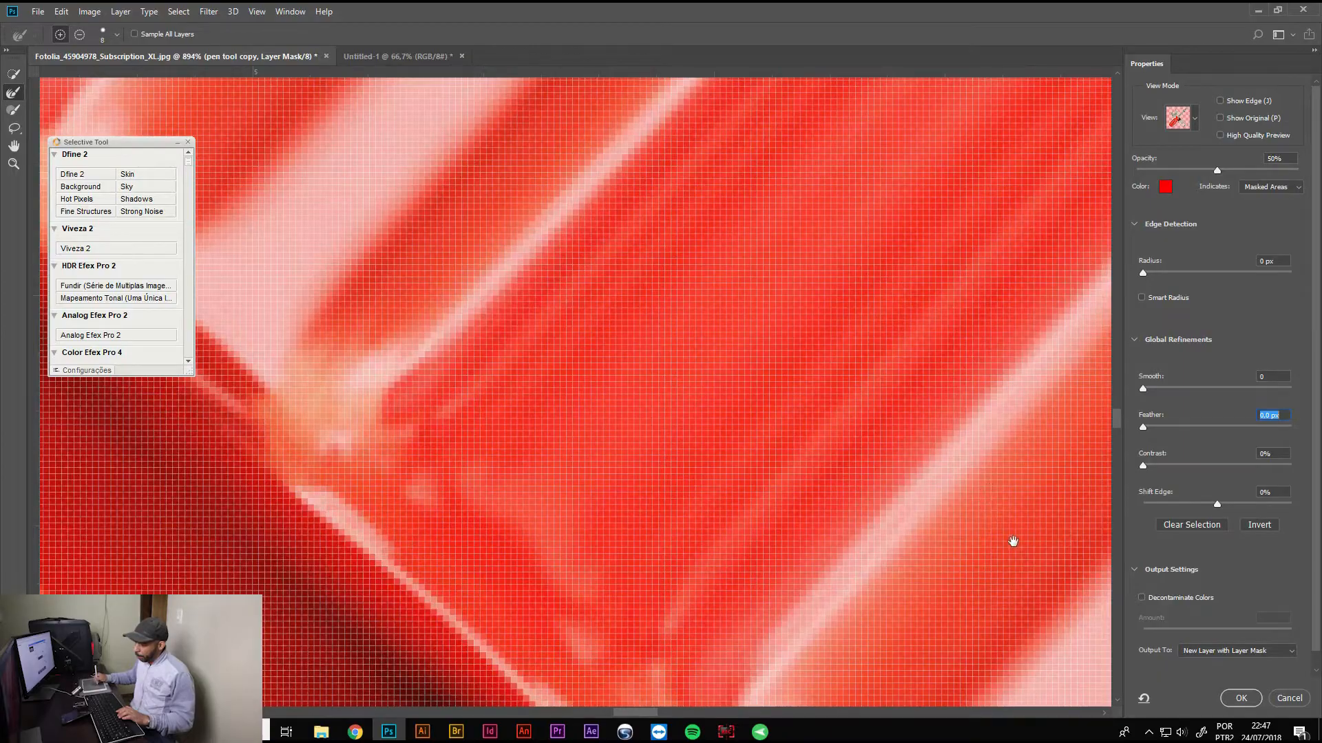
{"action": "left_click_drag", "start_coordinate": [1012, 540], "coordinate": [672, 342]}
{"action": "left_click_drag", "start_coordinate": [845, 411], "coordinate": [592, 301]}
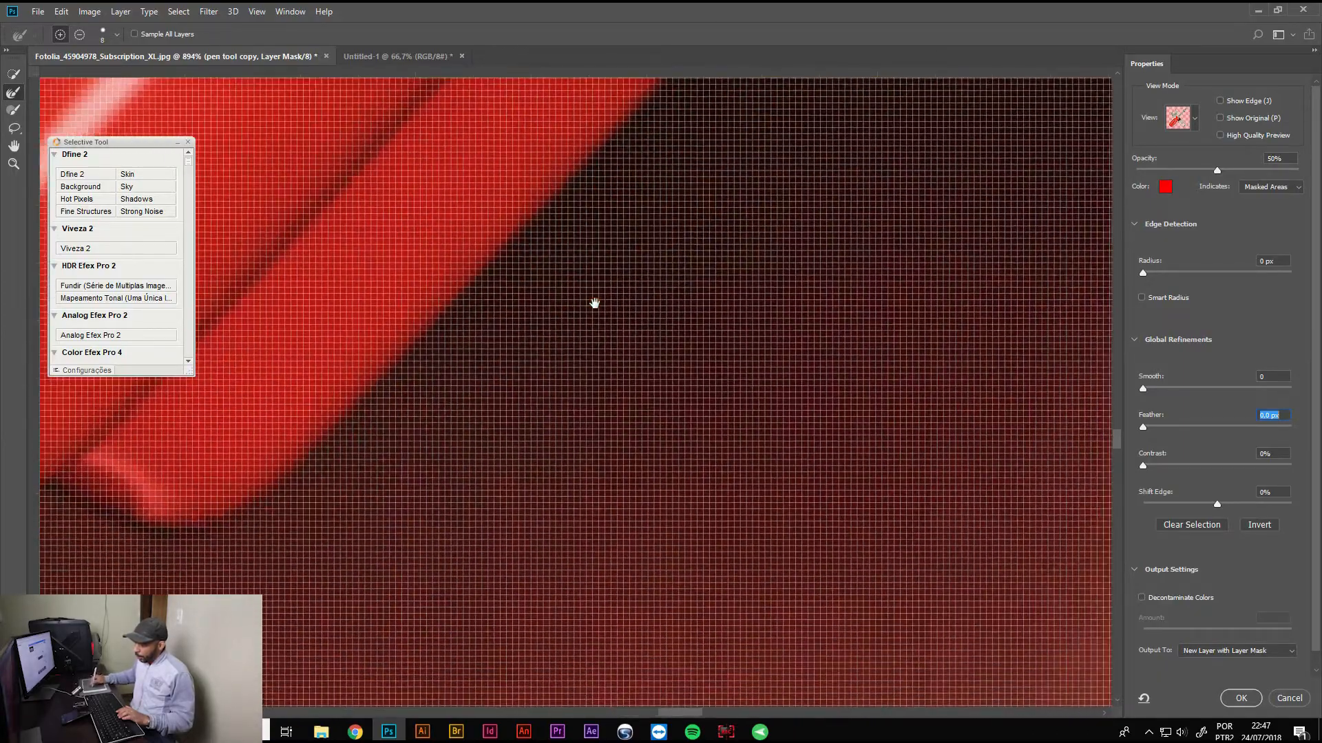
{"action": "key", "text": "ctrl+minus"}
{"action": "key", "text": "ctrl+minus"}
{"action": "key", "text": "ctrl+minus"}
{"action": "key", "text": "ctrl+minus"}
{"action": "key", "text": "ctrl+minus"}
{"action": "key", "text": "ctrl+minus"}
{"action": "key", "text": "ctrl+minus"}
{"action": "key", "text": "ctrl+minus"}
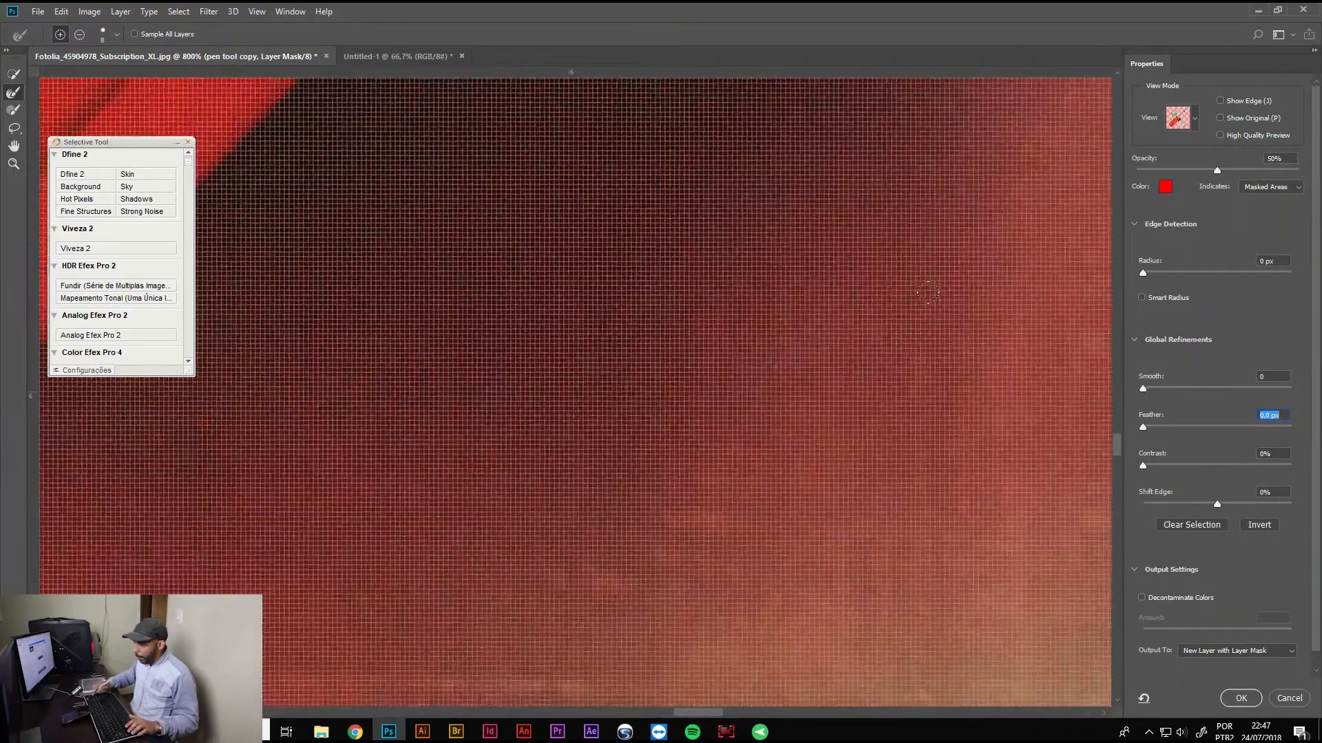
{"action": "key", "text": "ctrl+minus"}
{"action": "key", "text": "ctrl+minus"}
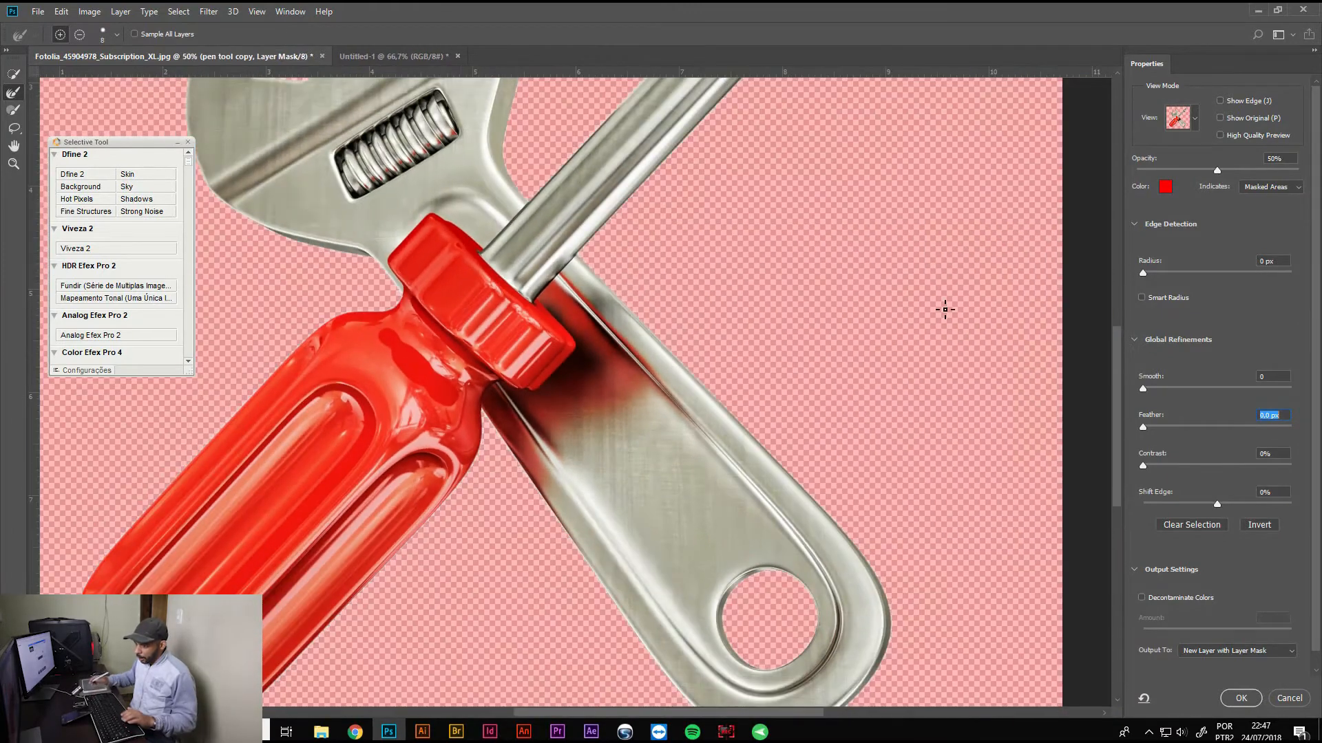
{"action": "left_click_drag", "start_coordinate": [508, 502], "coordinate": [731, 439]}
{"action": "key", "text": "ctrl+plus"}
{"action": "key", "text": "ctrl+plus"}
{"action": "key", "text": "ctrl+plus"}
{"action": "key", "text": "ctrl+plus"}
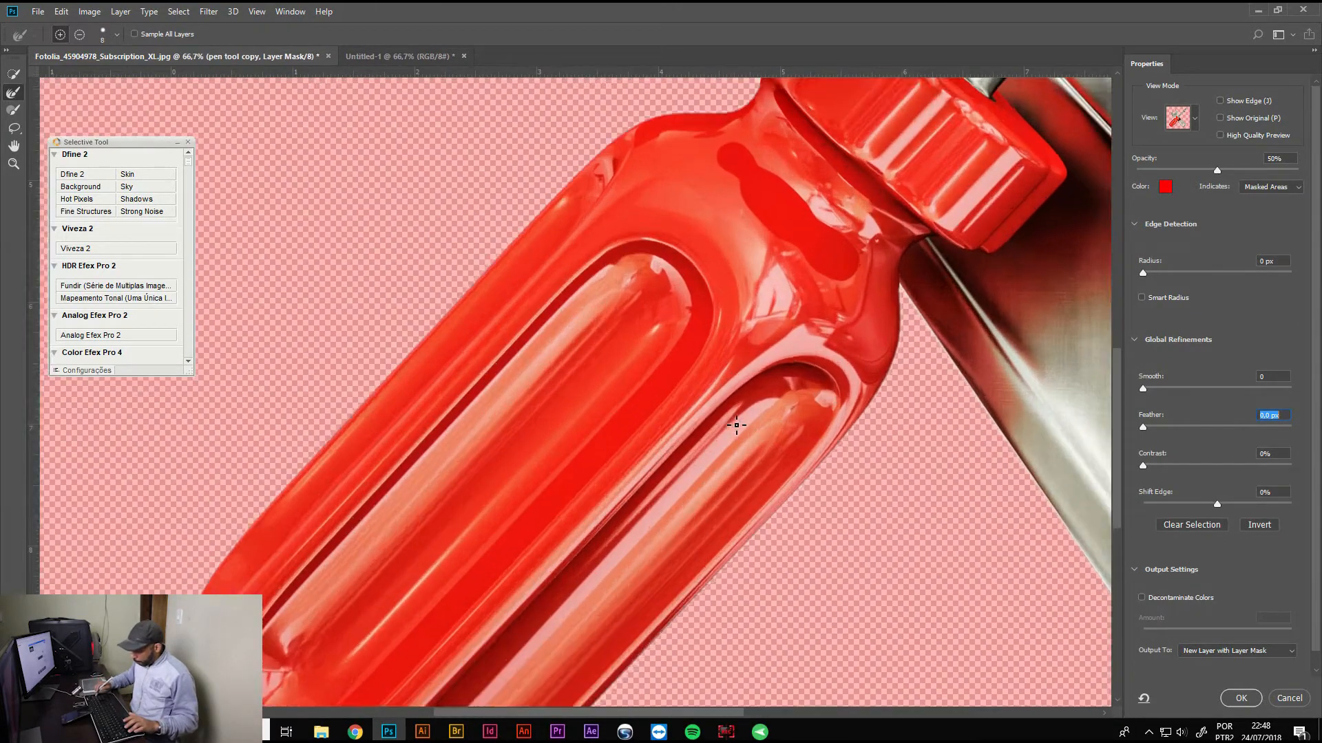
{"action": "left_click_drag", "start_coordinate": [871, 502], "coordinate": [808, 451]}
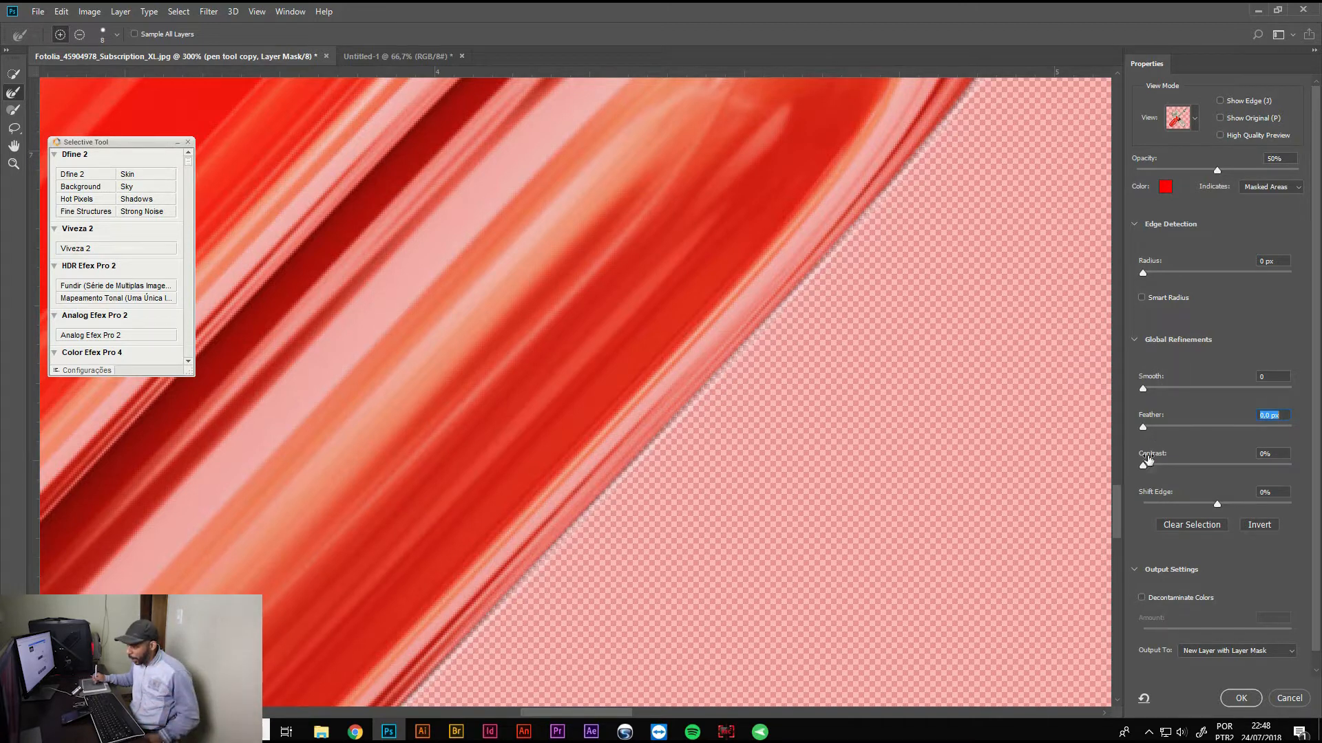
Set the mask edge's contrast to 74% and its feather to 2 px
{"action": "left_click_drag", "start_coordinate": [1142, 465], "coordinate": [1230, 468]}
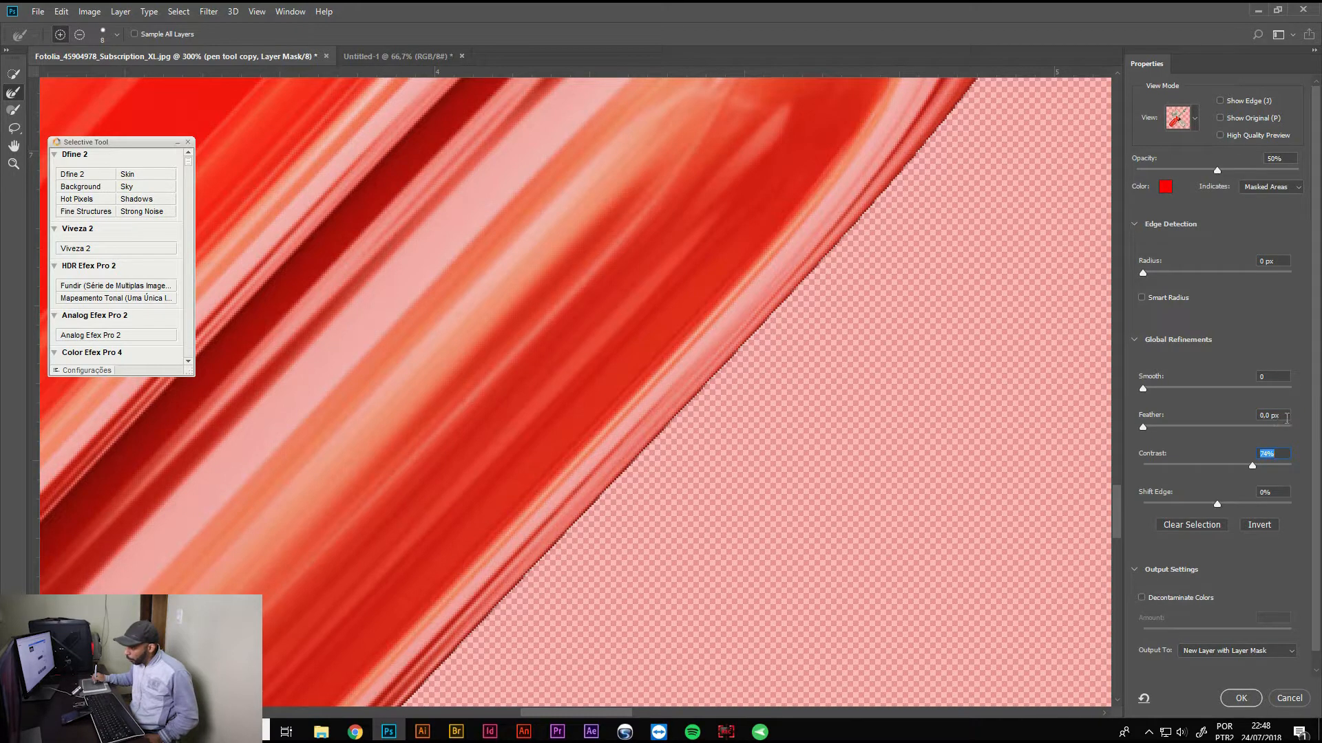
{"action": "type", "text": "2"}
{"action": "key", "text": "Return"}
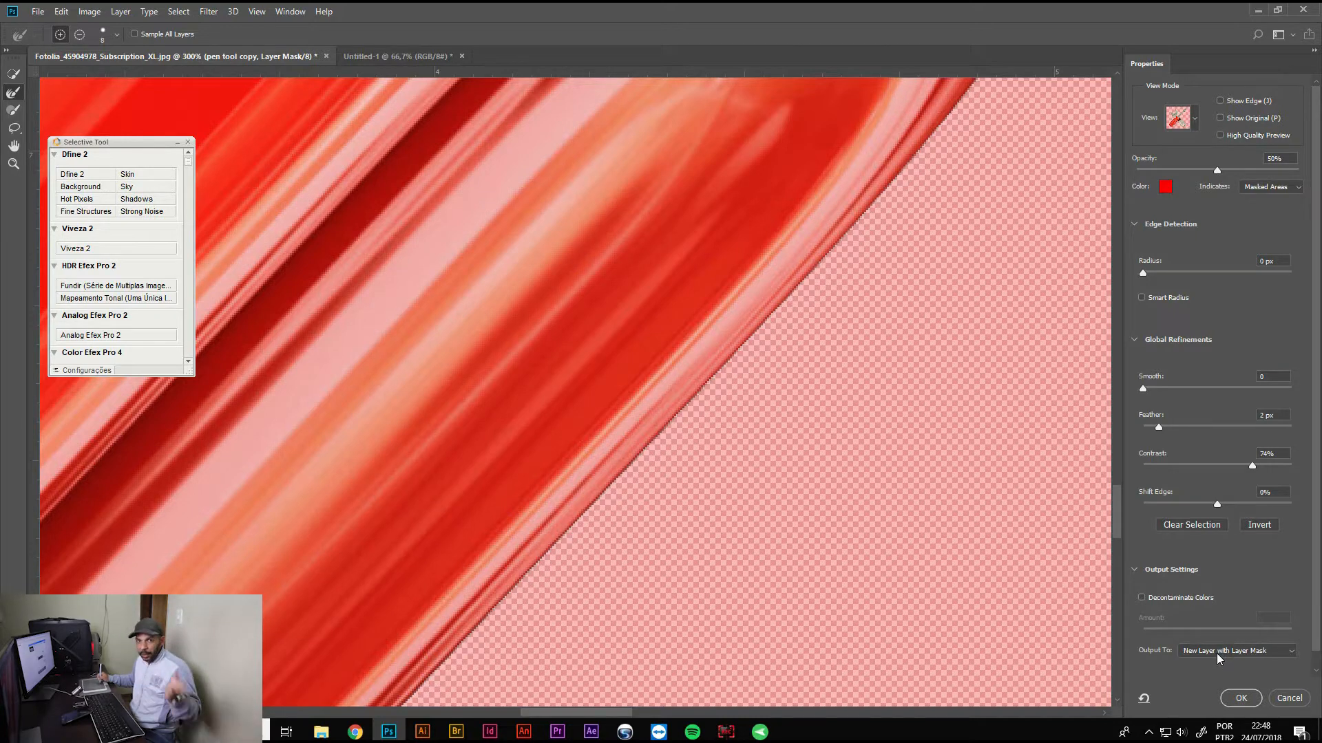
Output the refined edge as a new layer with layer mask and show the blue Color Fill 1 layer beneath the cutout
{"action": "left_click", "coordinate": [1241, 698]}
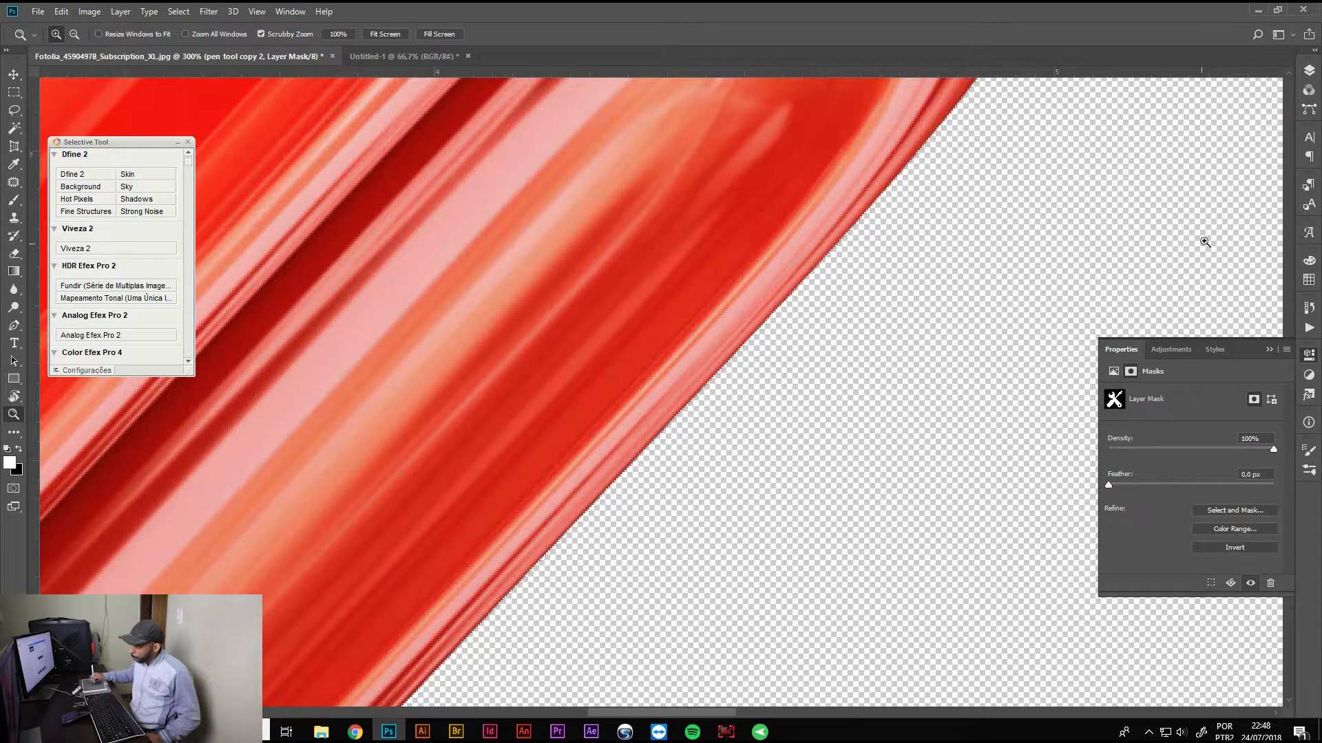
{"action": "left_click", "coordinate": [1309, 70]}
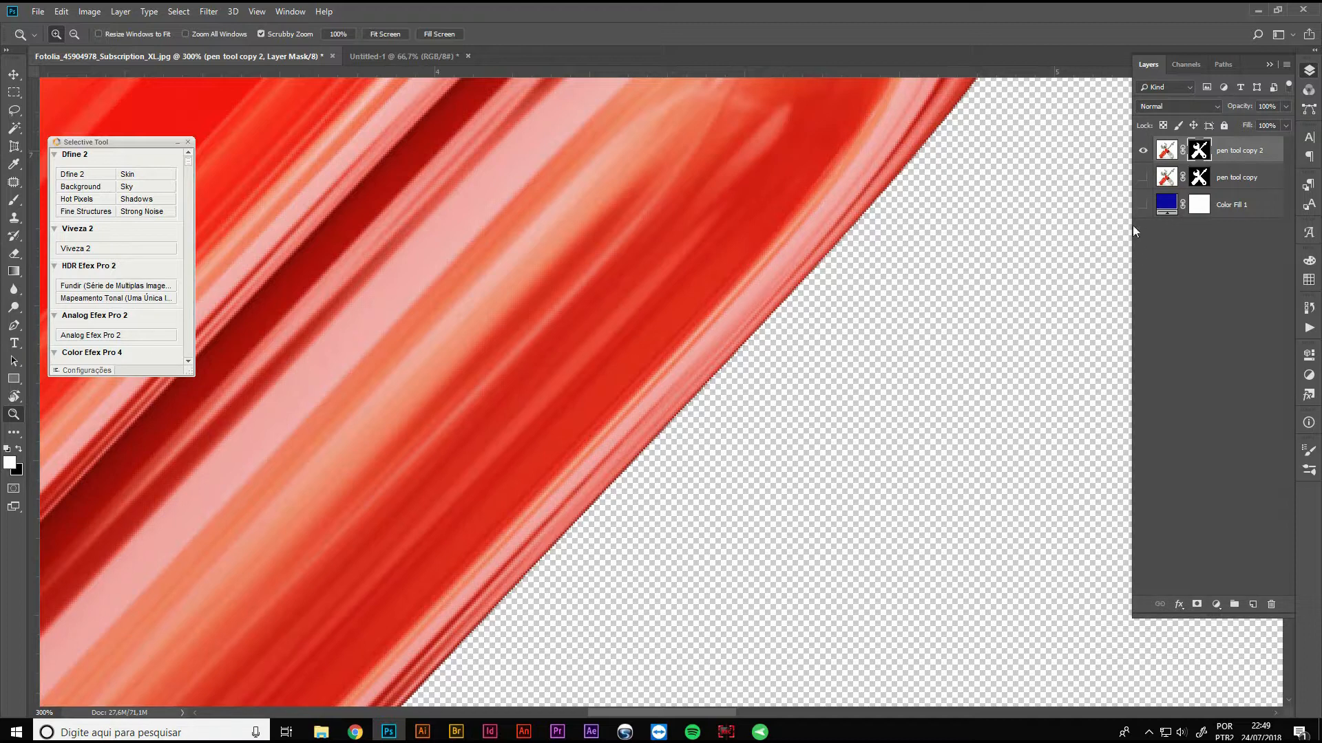
{"action": "left_click", "coordinate": [1143, 205]}
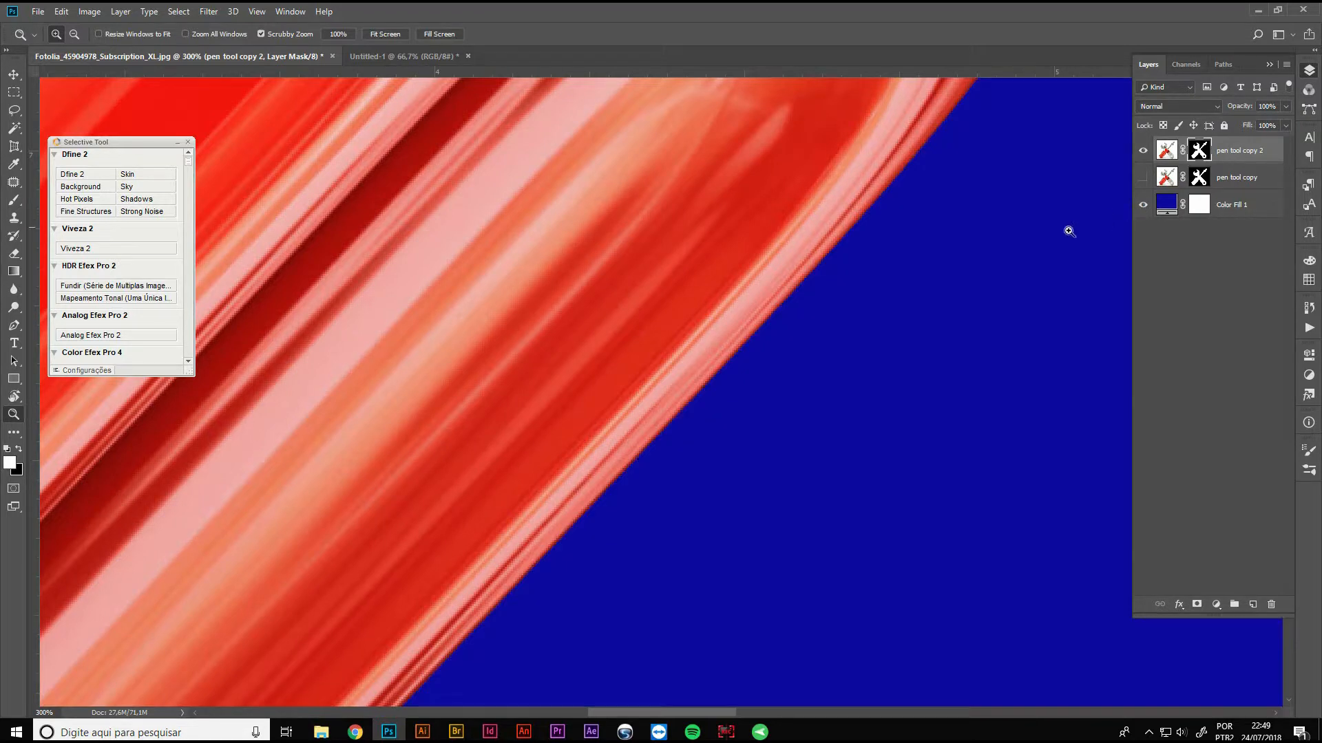
Examine the cutout edges of the red handle and wrench against the blue fill up close, and view the whole image at 25%
{"action": "left_click_drag", "start_coordinate": [935, 268], "coordinate": [764, 366]}
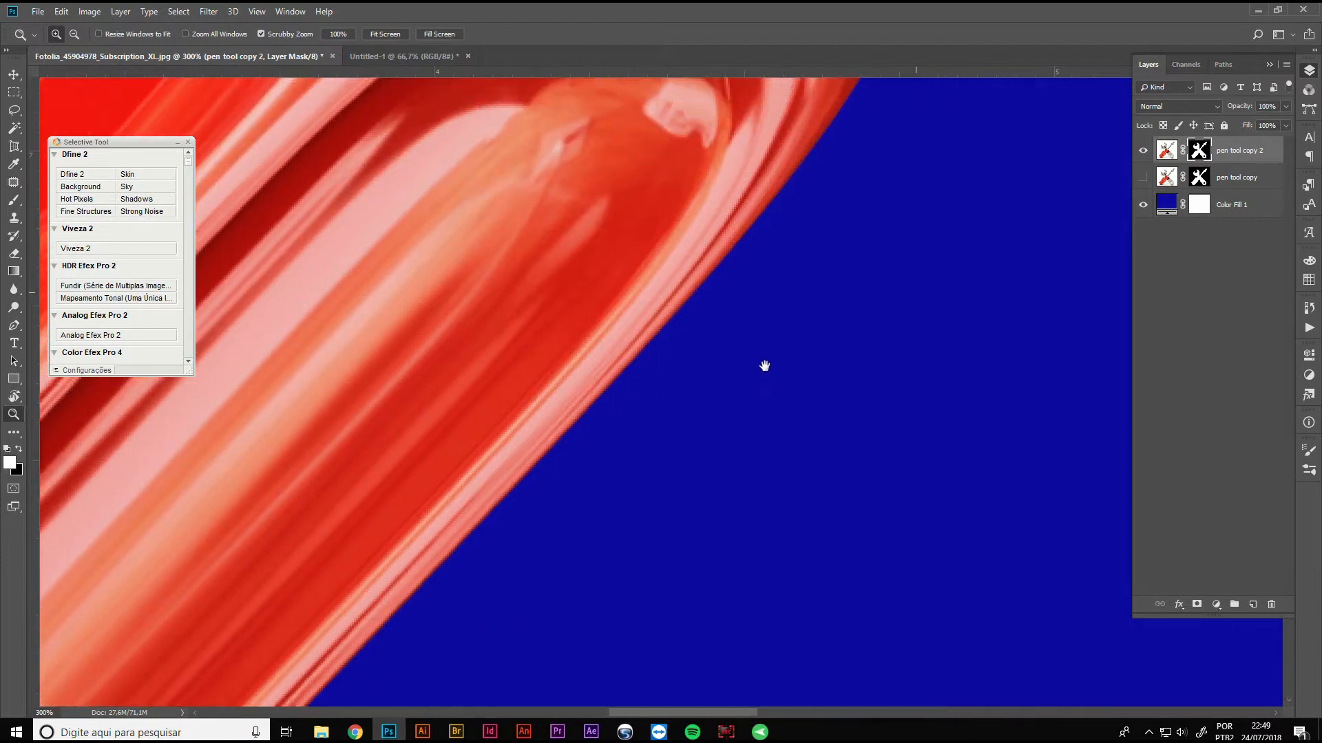
{"action": "left_click_drag", "start_coordinate": [875, 294], "coordinate": [762, 360]}
{"action": "left_click_drag", "start_coordinate": [697, 200], "coordinate": [735, 311]}
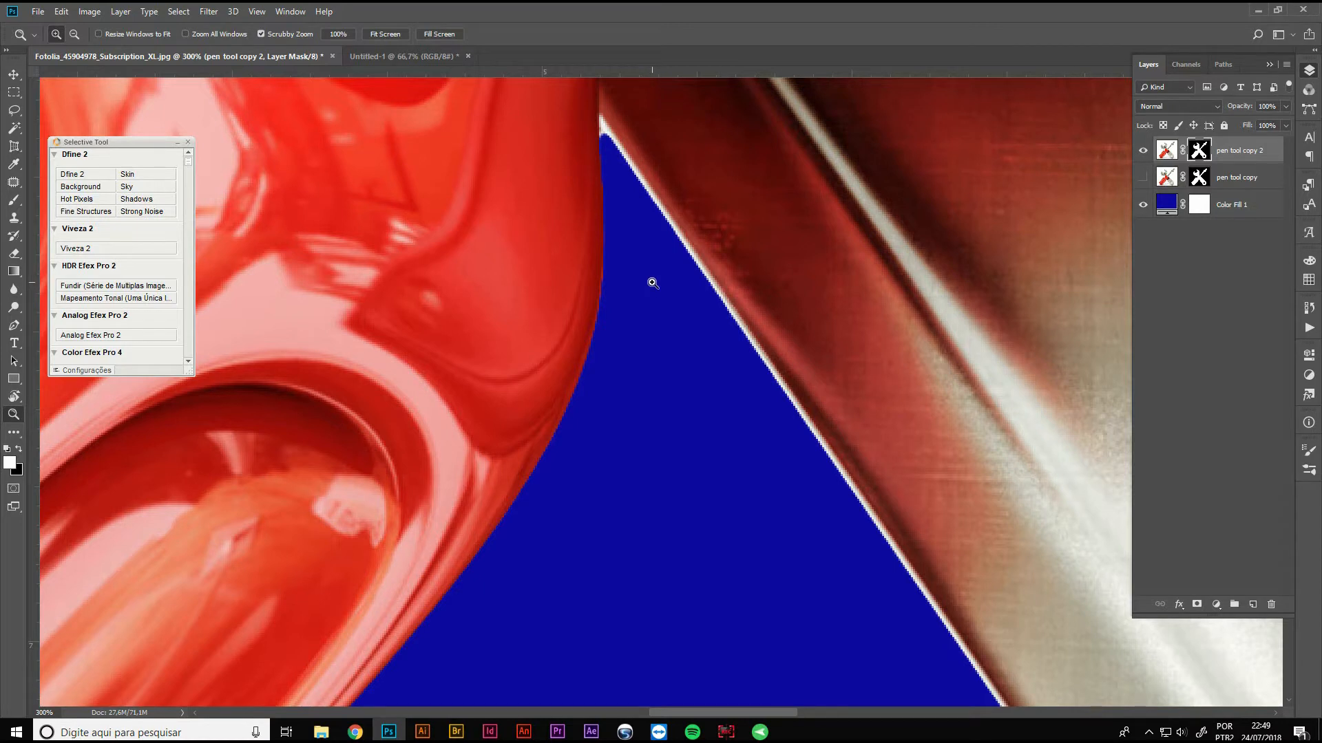
{"action": "key", "text": "ctrl+minus"}
{"action": "key", "text": "ctrl+minus"}
{"action": "key", "text": "ctrl+minus"}
{"action": "key", "text": "ctrl+minus"}
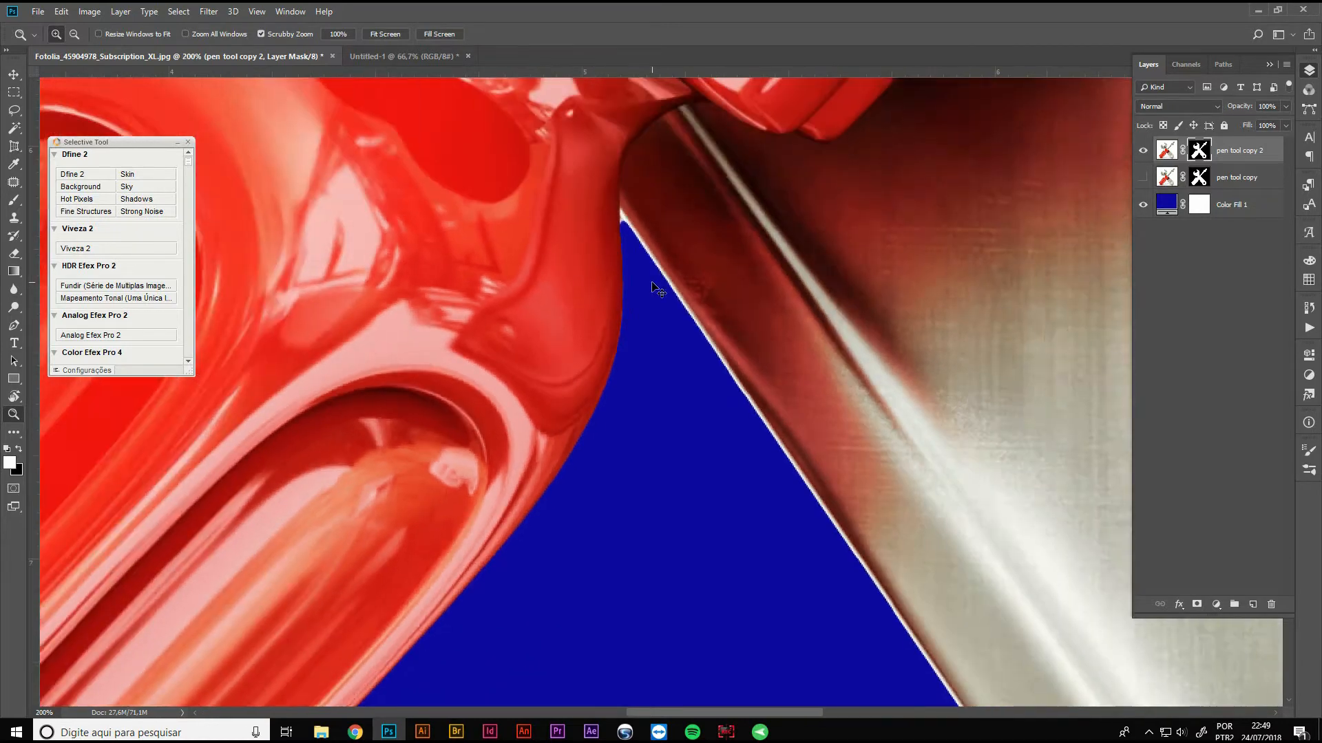
{"action": "key", "text": "ctrl+minus"}
{"action": "key", "text": "ctrl+minus"}
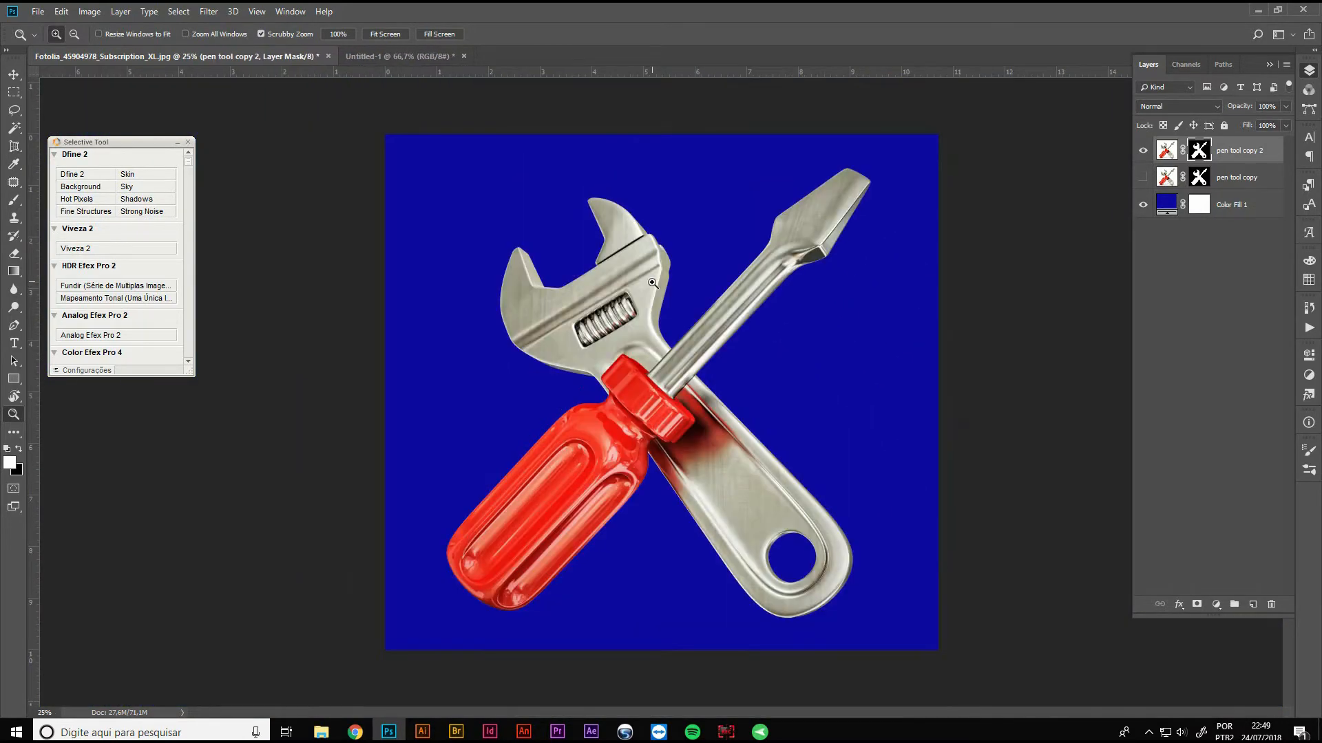